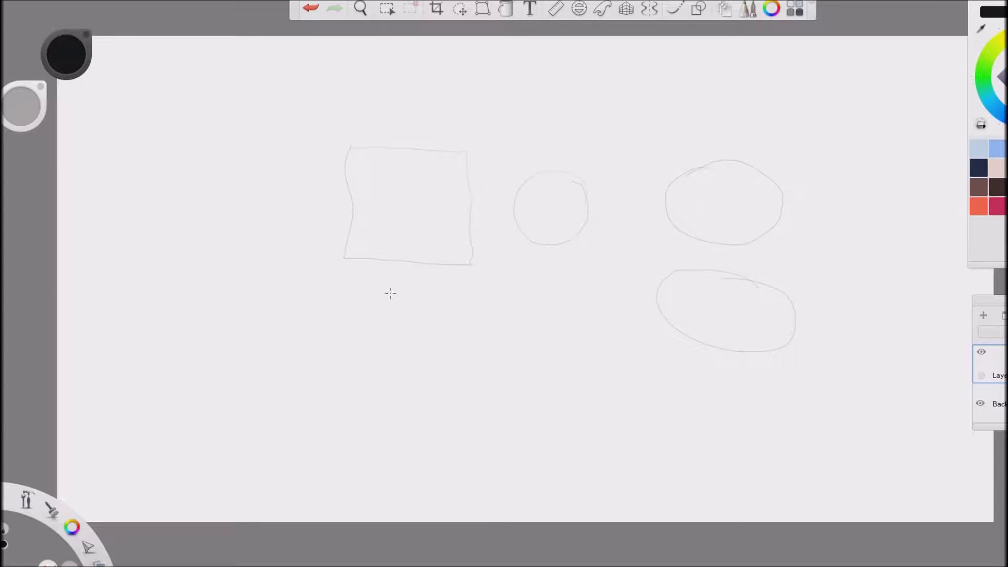
# Step: Sketch a loose triangle, a leaf outline and a small rectangle in pencil
pyautogui.moveTo(477, 356); pyautogui.dragTo(612, 360)
pyautogui.moveTo(662, 158); pyautogui.dragTo(518, 120)
pyautogui.moveTo(283, 121); pyautogui.dragTo(317, 95)
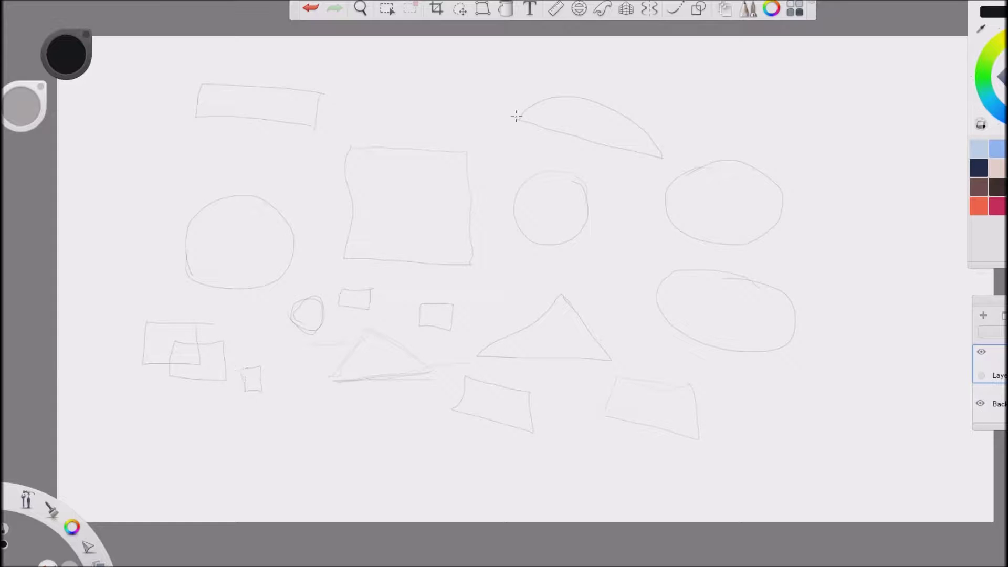
# Step: Rough in a rounded box with a middle band and side face over the central square
pyautogui.moveTo(504, 260); pyautogui.dragTo(506, 141)
pyautogui.moveTo(351, 146)
pyautogui.mouseDown()
pyautogui.moveTo(455, 207)
pyautogui.moveTo(347, 257)
pyautogui.mouseUp()
pyautogui.moveTo(504, 152)
pyautogui.mouseDown()
pyautogui.moveTo(482, 205)
pyautogui.moveTo(475, 265)
pyautogui.moveTo(483, 210)
pyautogui.mouseUp()
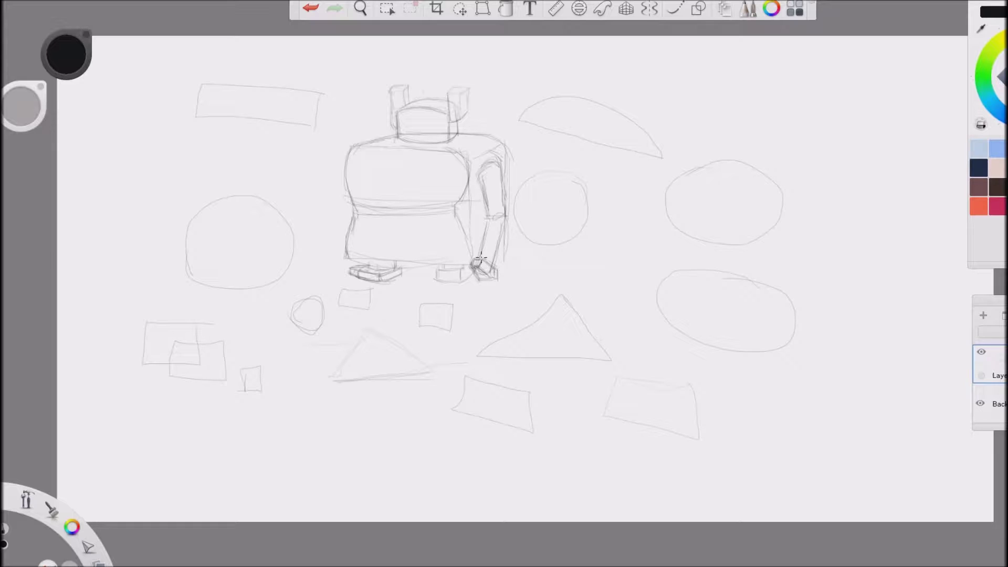
# Step: Add chest panel divisions, a belt and arm bands to the boxy character
pyautogui.moveTo(455, 212); pyautogui.dragTo(464, 226)
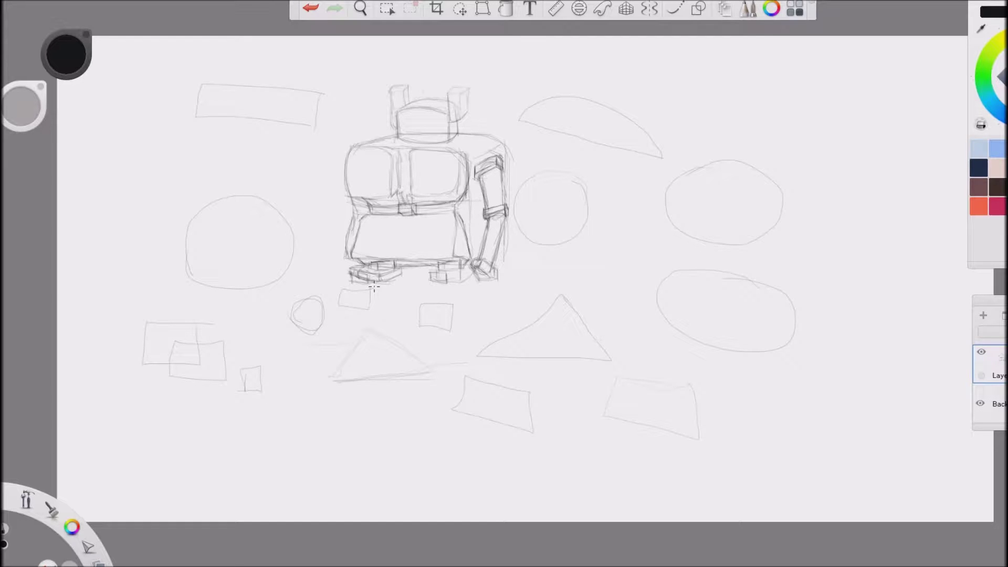
# Step: Zoom in, sketch on the head and trace both ear blocks darker
pyautogui.scroll(5, 374, 286)
pyautogui.moveTo(498, 184); pyautogui.dragTo(515, 156)
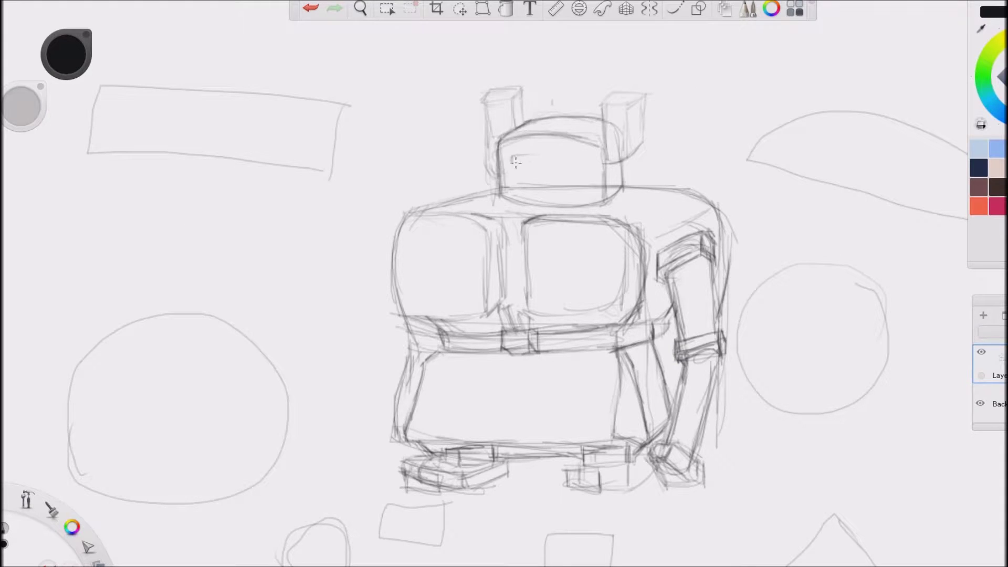
pyautogui.moveTo(512, 130)
pyautogui.mouseDown()
pyautogui.moveTo(523, 88)
pyautogui.moveTo(493, 174)
pyautogui.mouseUp()
pyautogui.moveTo(616, 93)
pyautogui.mouseDown()
pyautogui.moveTo(625, 157)
pyautogui.moveTo(604, 163)
pyautogui.mouseUp()
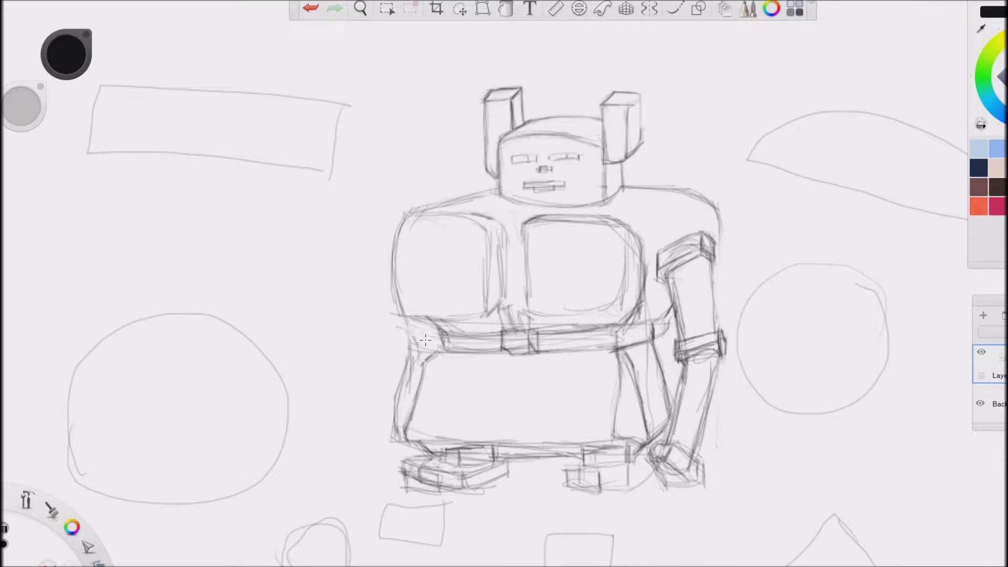
# Step: Erase the torso's left outline and redraw the chest block bottoms, belt and skirt side
pyautogui.moveTo(420, 315); pyautogui.dragTo(402, 444)
pyautogui.moveTo(394, 271); pyautogui.dragTo(482, 318)
pyautogui.moveTo(638, 294); pyautogui.dragTo(525, 315)
pyautogui.moveTo(436, 325); pyautogui.dragTo(409, 383)
pyautogui.moveTo(423, 347)
pyautogui.mouseDown()
pyautogui.moveTo(408, 394)
pyautogui.moveTo(614, 368)
pyautogui.mouseUp()
# Step: Redraw the skirt's top and side edges and outline both legs
pyautogui.moveTo(657, 336); pyautogui.dragTo(617, 368)
pyautogui.moveTo(473, 368); pyautogui.dragTo(588, 368)
pyautogui.moveTo(426, 360); pyautogui.dragTo(409, 417)
pyautogui.moveTo(621, 368); pyautogui.dragTo(616, 420)
pyautogui.moveTo(646, 435); pyautogui.dragTo(618, 439)
pyautogui.click(999, 77)
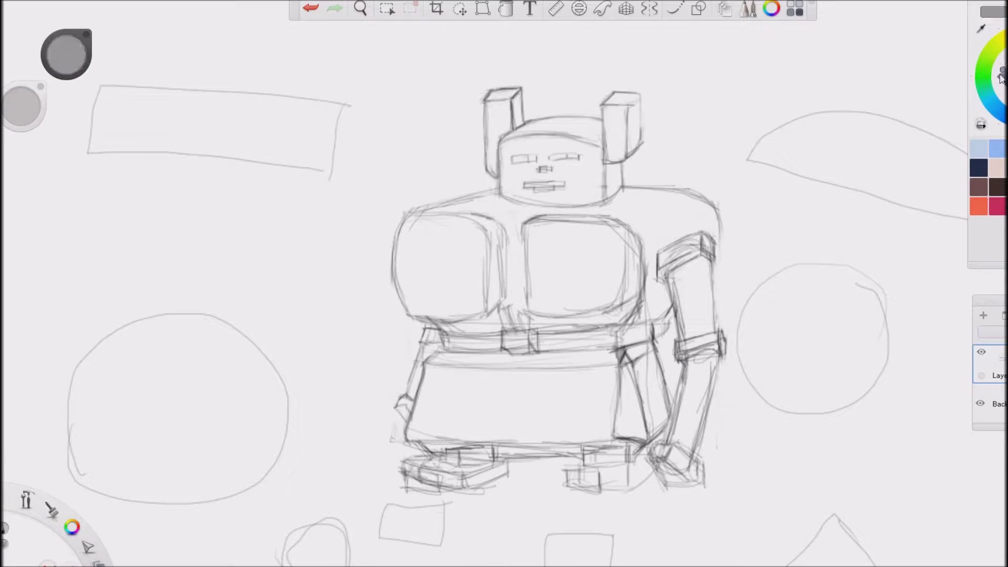
# Step: Airbrush grey shading on the shoulders, chest centre line and under the left chest block
pyautogui.moveTo(447, 208)
pyautogui.mouseDown()
pyautogui.moveTo(630, 203)
pyautogui.moveTo(415, 212)
pyautogui.moveTo(514, 231)
pyautogui.moveTo(515, 311)
pyautogui.mouseUp()
pyautogui.moveTo(522, 223); pyautogui.dragTo(523, 315)
pyautogui.moveTo(446, 210); pyautogui.dragTo(667, 192)
pyautogui.moveTo(504, 308); pyautogui.dragTo(441, 328)
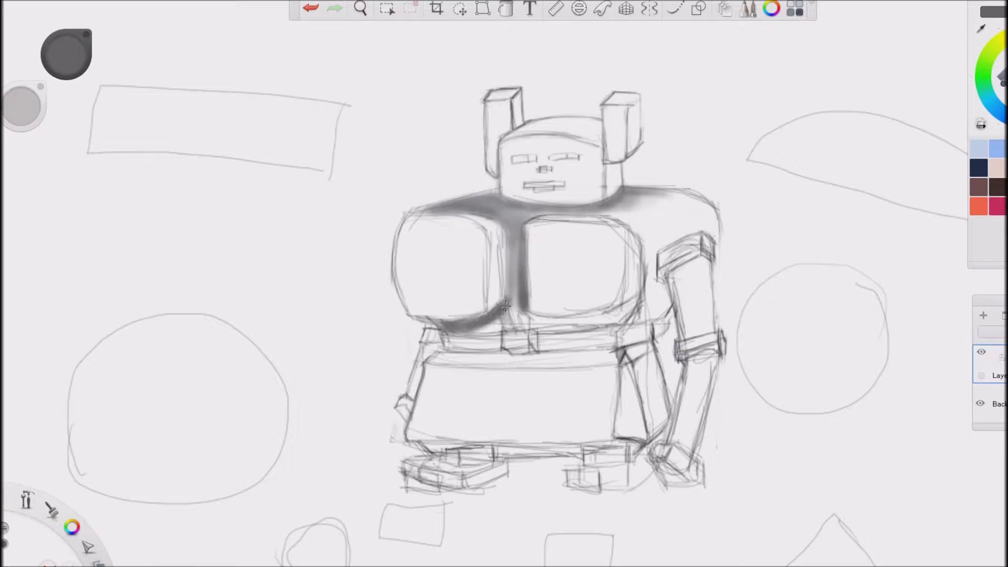
# Step: In a darker grey, shade the left shoulder, chest centre, right chest side and skirt edge
pyautogui.click(999, 78)
pyautogui.moveTo(423, 212); pyautogui.dragTo(517, 194)
pyautogui.moveTo(519, 229); pyautogui.dragTo(522, 312)
pyautogui.moveTo(509, 307); pyautogui.dragTo(469, 327)
pyautogui.moveTo(672, 284); pyautogui.dragTo(641, 323)
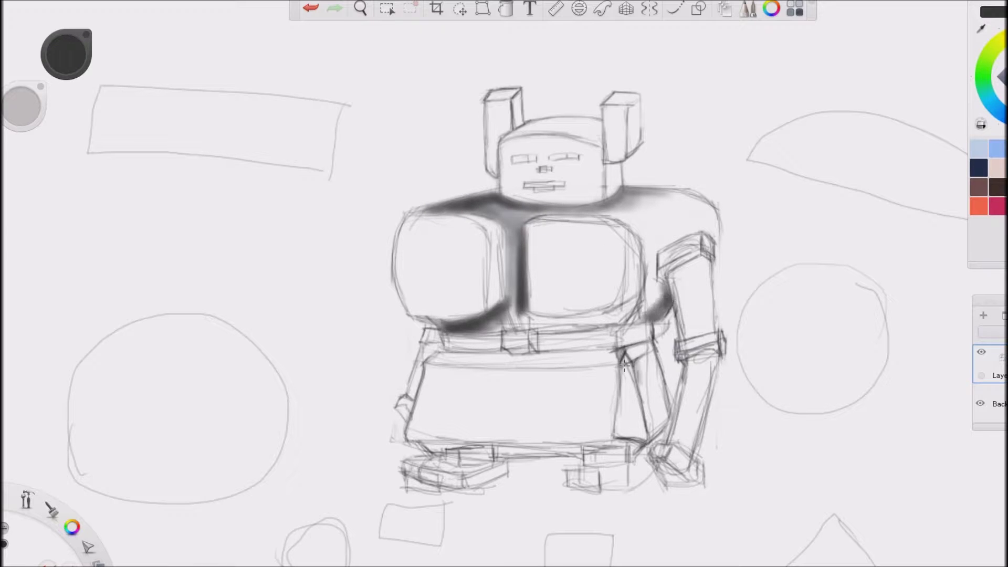
pyautogui.moveTo(625, 357); pyautogui.dragTo(643, 441)
# Step: In lighter grey, shade the right shoulder, right chest side, lower chest edge and belt top
pyautogui.click(999, 76)
pyautogui.moveTo(496, 218); pyautogui.dragTo(709, 204)
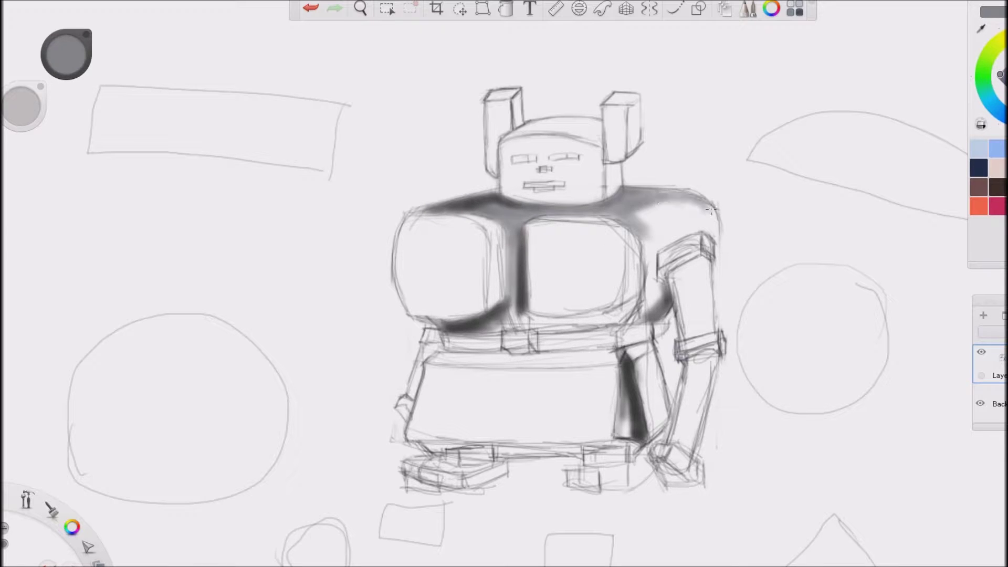
pyautogui.moveTo(643, 221); pyautogui.dragTo(711, 237)
pyautogui.moveTo(651, 242); pyautogui.dragTo(644, 310)
pyautogui.moveTo(643, 313); pyautogui.dragTo(512, 325)
pyautogui.moveTo(585, 315); pyautogui.dragTo(494, 332)
pyautogui.moveTo(439, 362); pyautogui.dragTo(619, 357)
pyautogui.moveTo(433, 360); pyautogui.dragTo(427, 388)
# Step: Add thin black strokes along the left shoulder
pyautogui.click(1000, 78)
pyautogui.moveTo(454, 210); pyautogui.dragTo(519, 205)
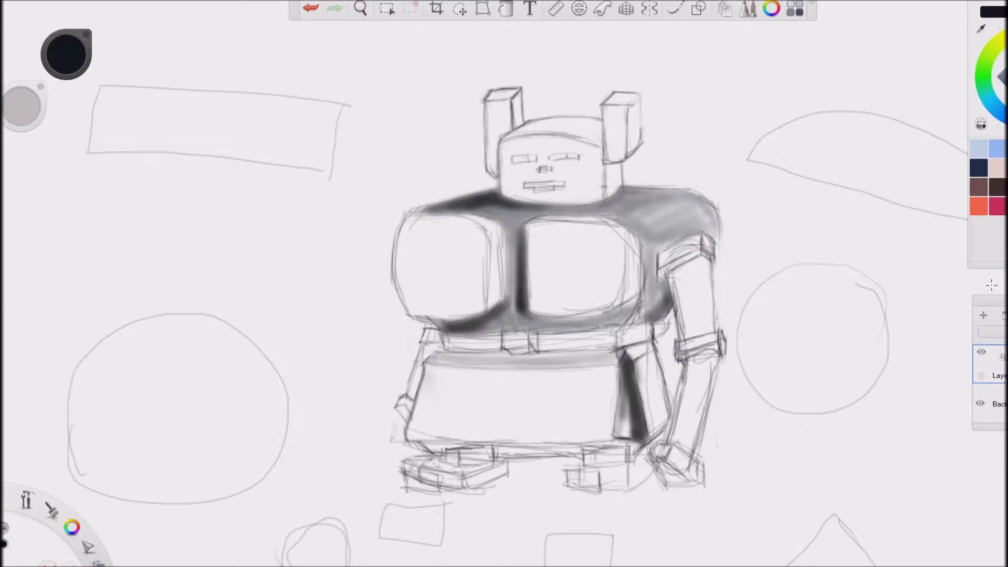
pyautogui.moveTo(415, 211)
pyautogui.mouseDown()
pyautogui.moveTo(499, 190)
pyautogui.moveTo(609, 204)
pyautogui.moveTo(477, 200)
pyautogui.mouseUp()
# Step: Draw crisp dark lines down the chest centre and left chest block using French curve and predictive stroke
pyautogui.click(603, 8)
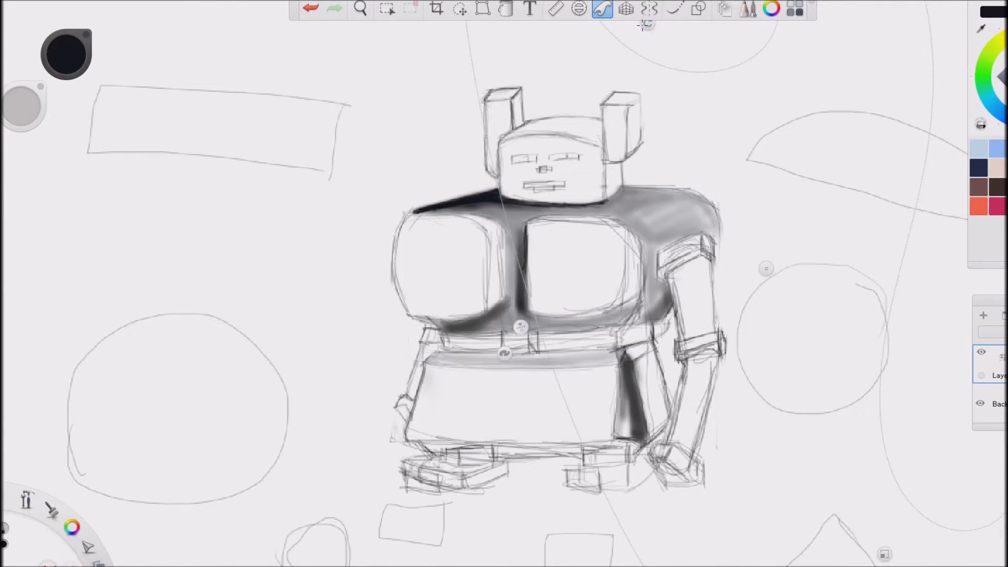
pyautogui.moveTo(528, 226); pyautogui.dragTo(527, 313)
pyautogui.click(675, 8)
pyautogui.moveTo(409, 211); pyautogui.dragTo(405, 318)
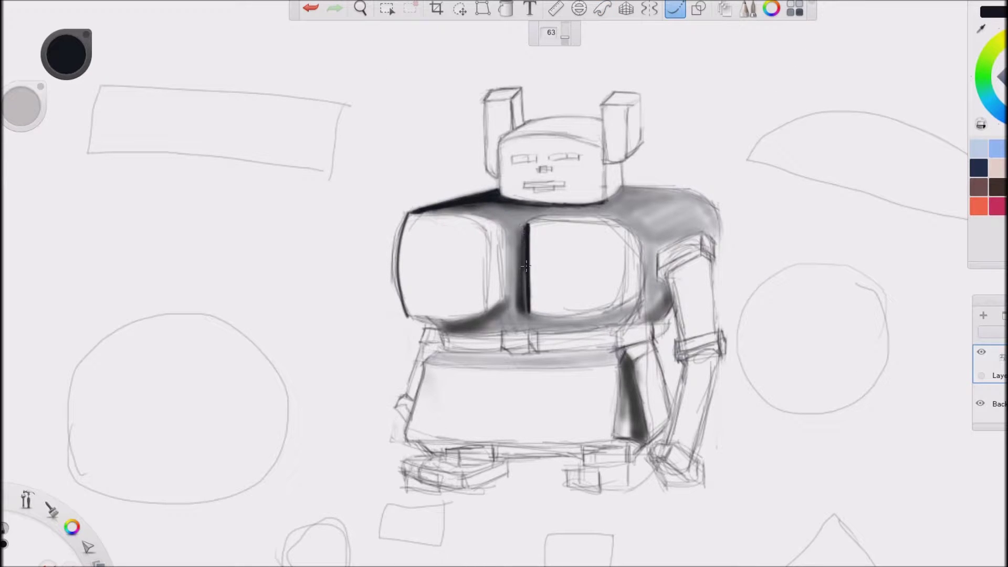
pyautogui.click(676, 9)
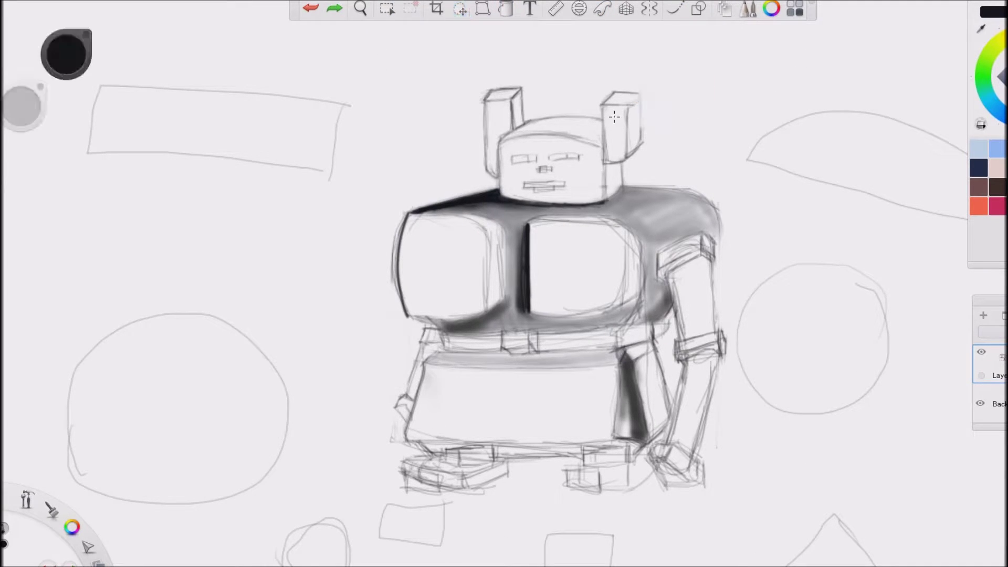
# Step: Shade grey around and beneath the right chest block
pyautogui.keyDown('alt'); pyautogui.click(471, 214); pyautogui.keyUp('alt')
pyautogui.moveTo(504, 231)
pyautogui.mouseDown()
pyautogui.moveTo(505, 302)
pyautogui.moveTo(617, 210)
pyautogui.moveTo(641, 294)
pyautogui.mouseUp()
pyautogui.moveTo(501, 303)
pyautogui.mouseDown()
pyautogui.moveTo(578, 320)
pyautogui.moveTo(676, 278)
pyautogui.mouseUp()
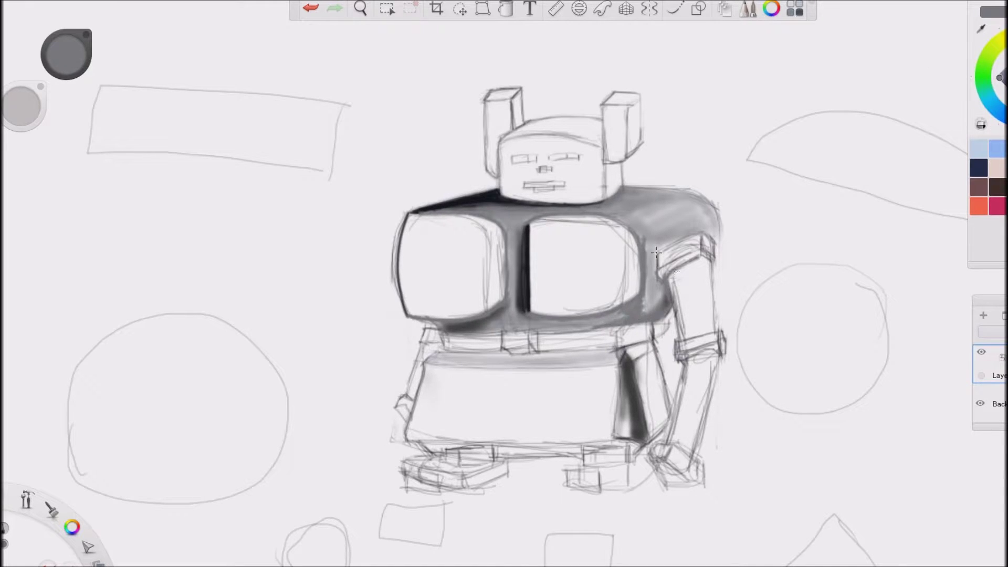
pyautogui.scroll(5, 668, 364)
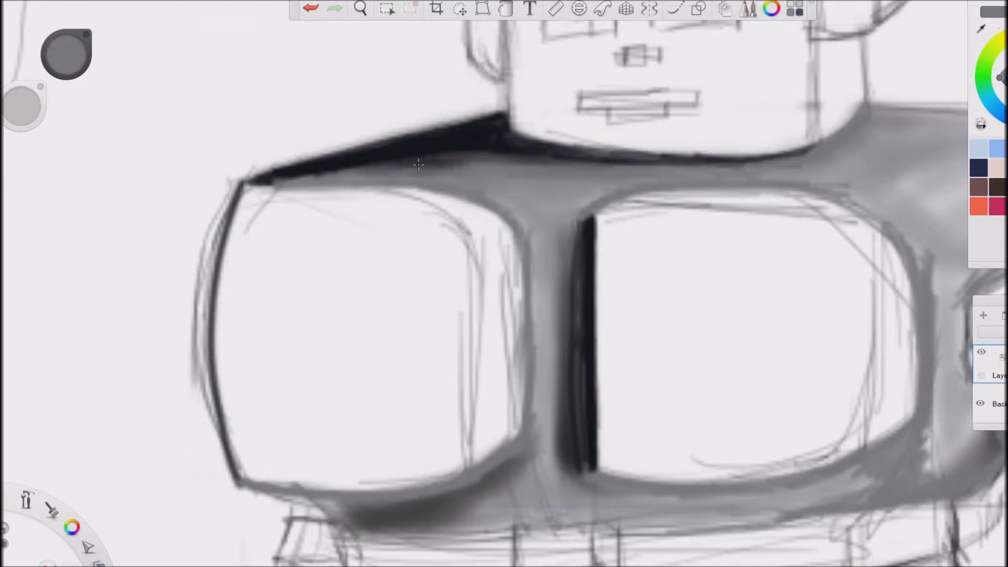
# Step: Darken the shoulder band, the gap between chest blocks and the right leg's shadow
pyautogui.moveTo(325, 172)
pyautogui.mouseDown()
pyautogui.moveTo(834, 147)
pyautogui.moveTo(501, 198)
pyautogui.moveTo(520, 226)
pyautogui.mouseUp()
pyautogui.moveTo(368, 176)
pyautogui.mouseDown()
pyautogui.moveTo(570, 176)
pyautogui.moveTo(543, 397)
pyautogui.moveTo(581, 472)
pyautogui.moveTo(546, 399)
pyautogui.mouseUp()
pyautogui.moveTo(580, 273)
pyautogui.mouseDown()
pyautogui.moveTo(578, 445)
pyautogui.moveTo(617, 195)
pyautogui.mouseUp()
pyautogui.scroll(-5, 617, 195)
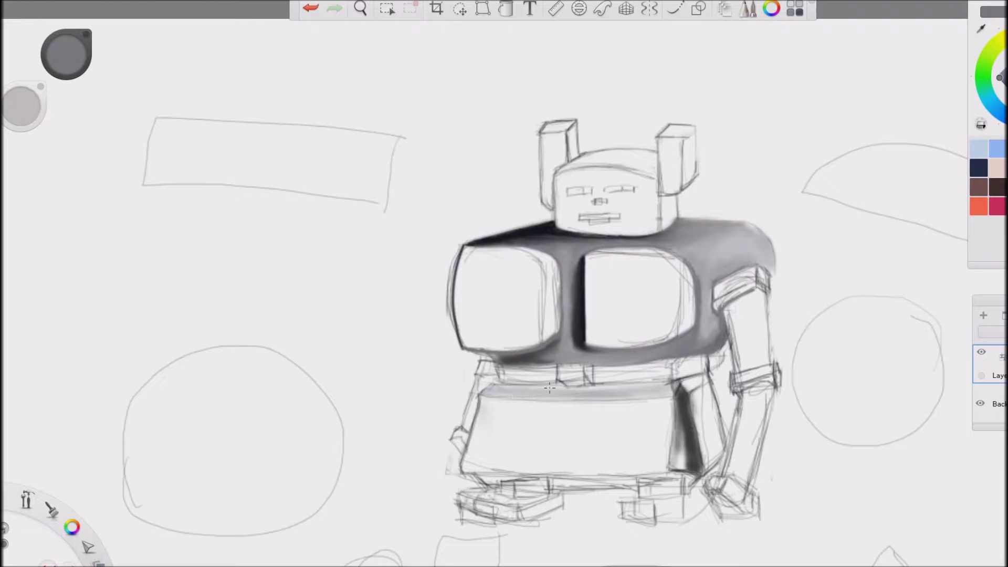
pyautogui.moveTo(683, 409); pyautogui.dragTo(677, 467)
# Step: With a new Brush Library brush, blend grey shading across the skirt and lower body
pyautogui.click(66, 52)
pyautogui.click(76, 235)
pyautogui.moveTo(468, 428)
pyautogui.mouseDown()
pyautogui.moveTo(474, 403)
pyautogui.moveTo(465, 465)
pyautogui.mouseUp()
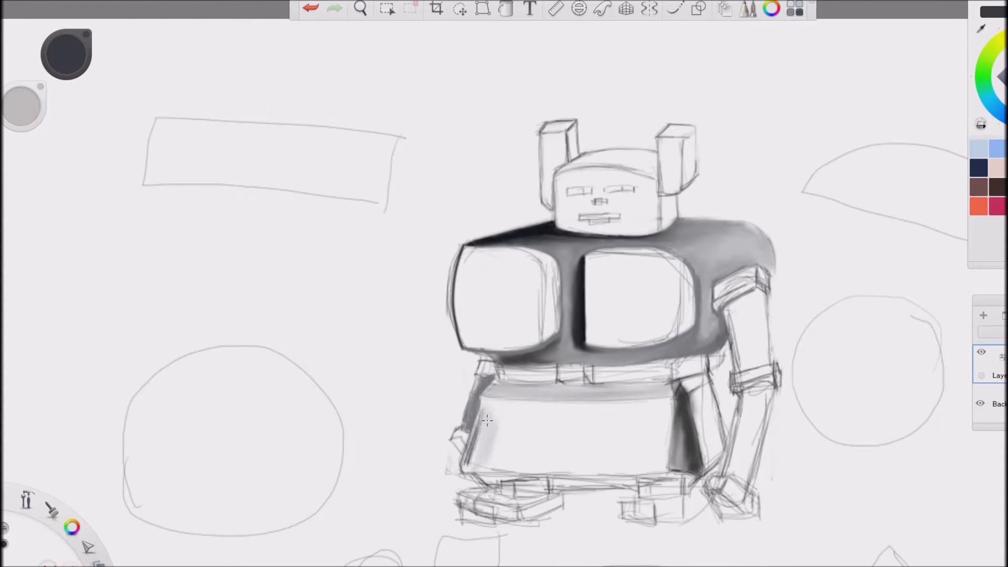
pyautogui.moveTo(467, 414); pyautogui.dragTo(651, 475)
pyautogui.moveTo(557, 415)
pyautogui.mouseDown()
pyautogui.moveTo(493, 447)
pyautogui.moveTo(662, 420)
pyautogui.mouseUp()
pyautogui.moveTo(509, 446)
pyautogui.mouseDown()
pyautogui.moveTo(667, 430)
pyautogui.moveTo(669, 420)
pyautogui.moveTo(489, 410)
pyautogui.moveTo(664, 420)
pyautogui.moveTo(488, 400)
pyautogui.mouseUp()
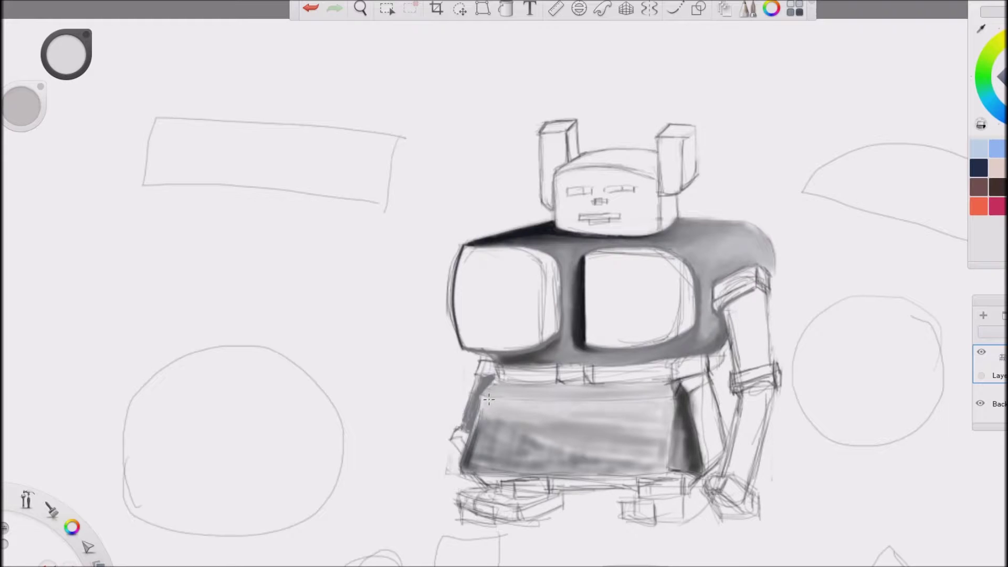
pyautogui.keyDown('alt'); pyautogui.click(522, 385); pyautogui.keyUp('alt')
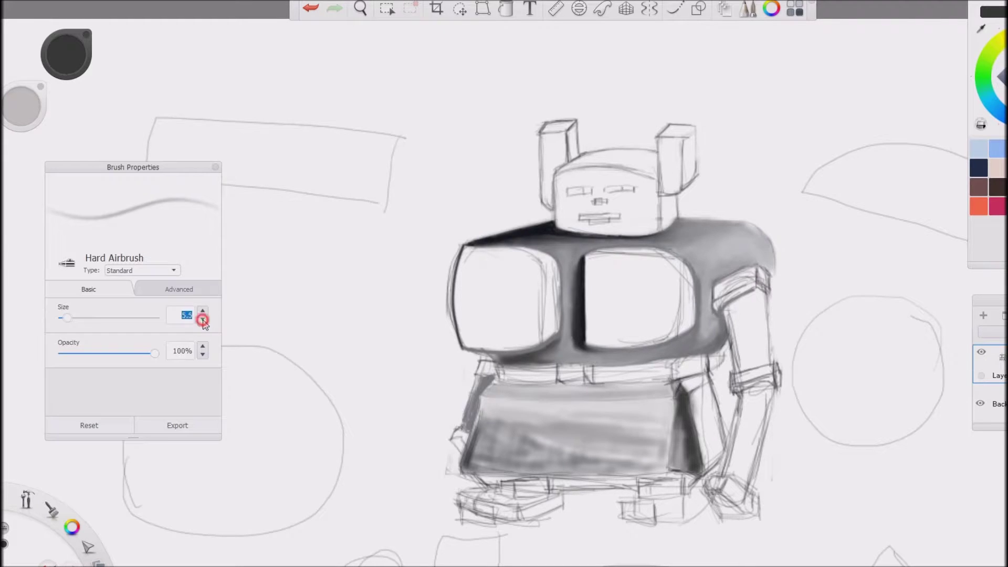
# Step: Darken the belt line, the band beneath the belt and the belt's right edge
pyautogui.moveTo(496, 384); pyautogui.dragTo(672, 387)
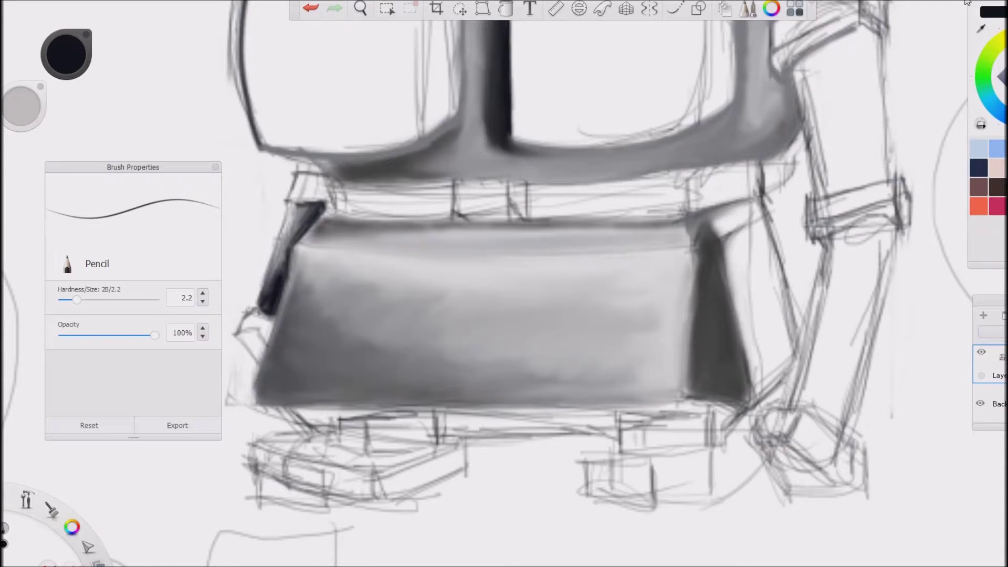
pyautogui.scroll(-3, 459, 246)
pyautogui.moveTo(362, 345)
pyautogui.mouseDown()
pyautogui.moveTo(551, 343)
pyautogui.moveTo(451, 356)
pyautogui.mouseUp()
pyautogui.moveTo(536, 347)
pyautogui.mouseDown()
pyautogui.moveTo(622, 344)
pyautogui.moveTo(365, 344)
pyautogui.mouseUp()
pyautogui.moveTo(599, 230)
pyautogui.mouseDown()
pyautogui.moveTo(632, 221)
pyautogui.moveTo(605, 286)
pyautogui.mouseUp()
pyautogui.moveTo(382, 230)
pyautogui.mouseDown()
pyautogui.moveTo(496, 225)
pyautogui.moveTo(391, 226)
pyautogui.mouseUp()
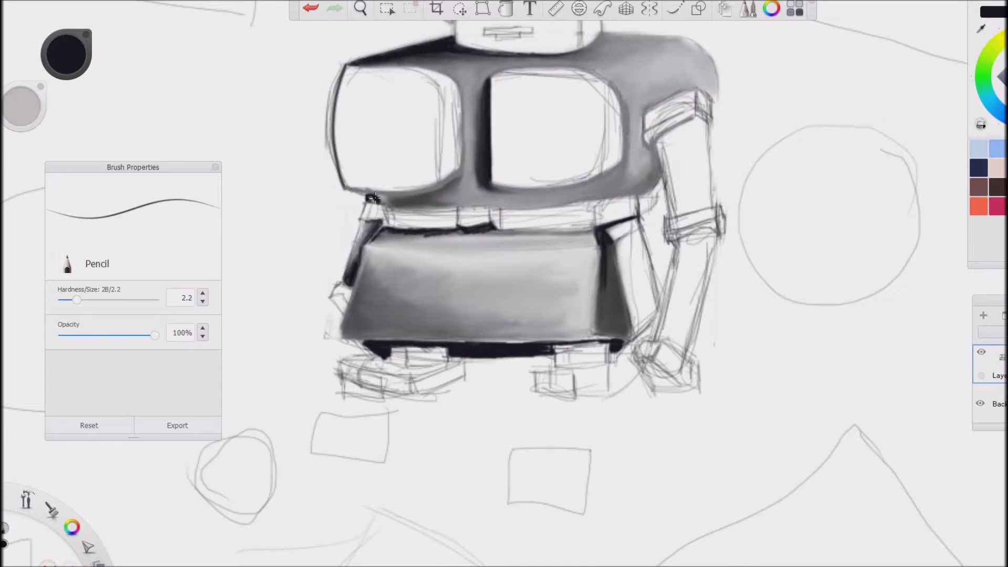
# Step: Darken the shirt's right edge, the foot edges and hatch a shadow on the waist
pyautogui.moveTo(659, 159); pyautogui.dragTo(637, 197)
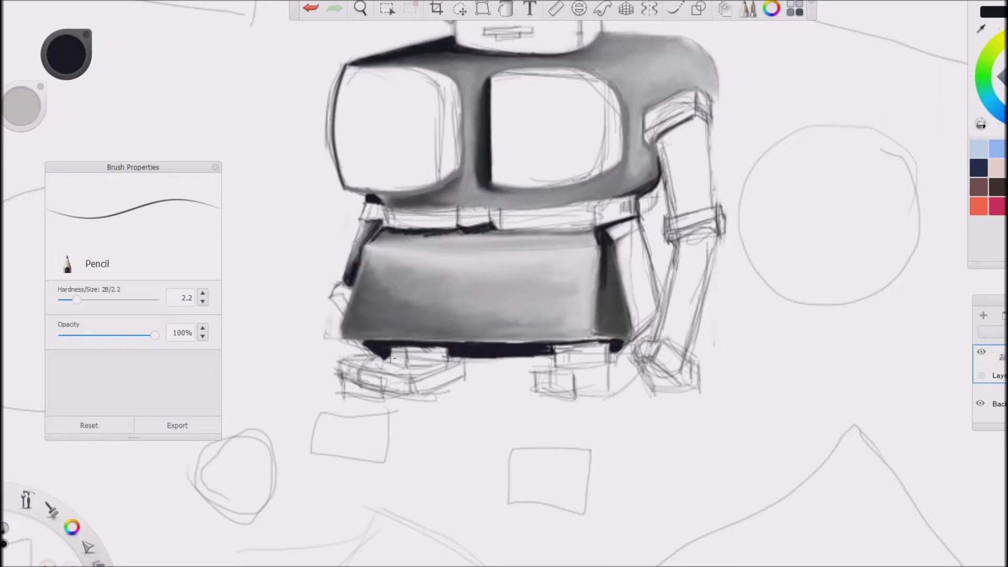
pyautogui.moveTo(343, 368); pyautogui.dragTo(387, 388)
pyautogui.moveTo(567, 364); pyautogui.dragTo(567, 359)
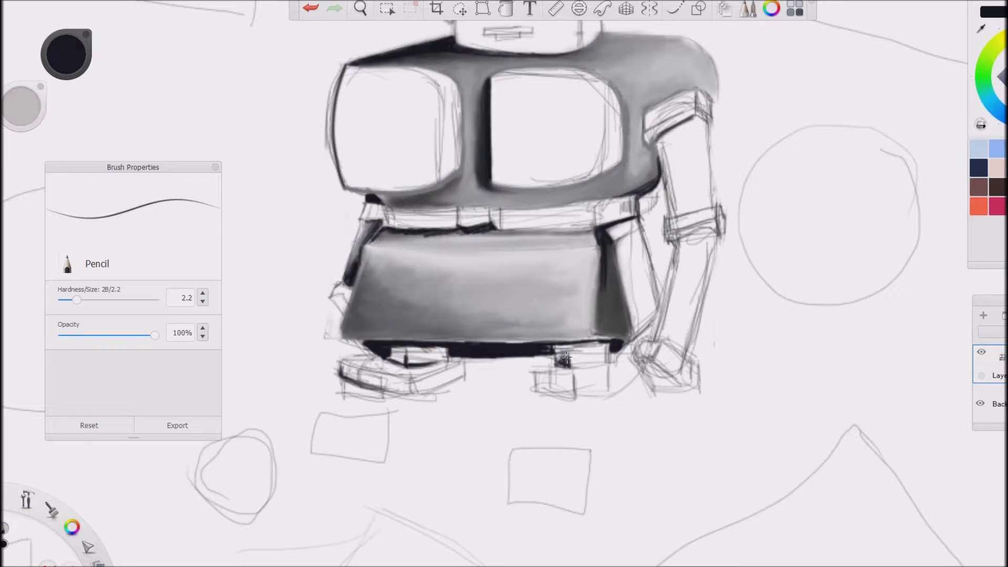
pyautogui.moveTo(615, 231); pyautogui.dragTo(630, 265)
# Step: Hatch dark shading along the right upper arm, forearm and hand block
pyautogui.moveTo(659, 143); pyautogui.dragTo(673, 200)
pyautogui.moveTo(678, 243); pyautogui.dragTo(652, 388)
pyautogui.moveTo(660, 340); pyautogui.dragTo(692, 360)
pyautogui.moveTo(701, 283); pyautogui.dragTo(674, 353)
pyautogui.moveTo(711, 177)
pyautogui.mouseDown()
pyautogui.moveTo(699, 211)
pyautogui.moveTo(700, 197)
pyautogui.mouseUp()
pyautogui.moveTo(655, 231)
pyautogui.mouseDown()
pyautogui.moveTo(624, 318)
pyautogui.moveTo(646, 321)
pyautogui.mouseUp()
# Step: Darken the head's left edge and shade both ears in light grey
pyautogui.scroll(3, 525, 210)
pyautogui.moveTo(464, 203); pyautogui.dragTo(430, 281)
pyautogui.moveTo(428, 197); pyautogui.dragTo(422, 273)
pyautogui.moveTo(458, 171)
pyautogui.mouseDown()
pyautogui.moveTo(425, 231)
pyautogui.moveTo(427, 195)
pyautogui.mouseUp()
pyautogui.moveTo(629, 169); pyautogui.dragTo(627, 212)
pyautogui.moveTo(657, 173)
pyautogui.mouseDown()
pyautogui.moveTo(638, 255)
pyautogui.moveTo(659, 236)
pyautogui.mouseUp()
# Step: Fill the ears' side faces blue and tint the ear tops and head top light blue
pyautogui.moveTo(680, 160); pyautogui.dragTo(664, 250)
pyautogui.moveTo(473, 179); pyautogui.dragTo(466, 204)
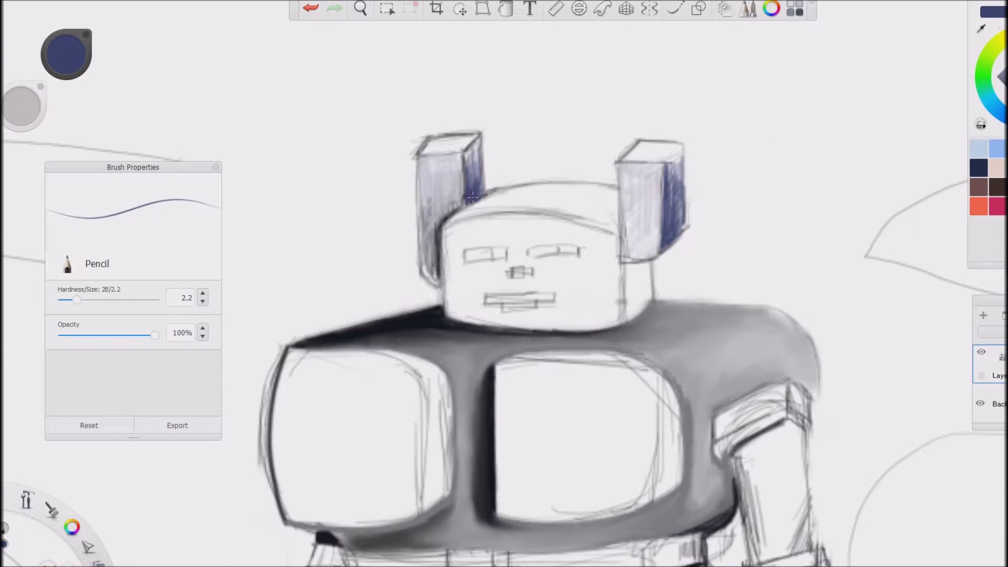
pyautogui.click(979, 148)
pyautogui.moveTo(438, 149); pyautogui.dragTo(473, 136)
pyautogui.moveTo(624, 158)
pyautogui.mouseDown()
pyautogui.moveTo(649, 143)
pyautogui.moveTo(677, 144)
pyautogui.mouseUp()
pyautogui.moveTo(465, 213)
pyautogui.mouseDown()
pyautogui.moveTo(596, 189)
pyautogui.moveTo(614, 229)
pyautogui.mouseUp()
pyautogui.moveTo(556, 184); pyautogui.dragTo(593, 212)
# Step: Shade the face sides and the head's right side in dark navy
pyautogui.click(978, 168)
pyautogui.moveTo(450, 231); pyautogui.dragTo(454, 275)
pyautogui.moveTo(599, 262); pyautogui.dragTo(609, 304)
pyautogui.moveTo(638, 265); pyautogui.dragTo(632, 319)
pyautogui.moveTo(792, 347)
pyautogui.mouseDown()
pyautogui.moveTo(830, 436)
pyautogui.moveTo(840, 509)
pyautogui.moveTo(825, 562)
pyautogui.mouseUp()
# Step: Hatch the right arm in blue and shade the hand light blue on top, dark below
pyautogui.scroll(5, 652, 235)
pyautogui.moveTo(652, 234); pyautogui.dragTo(630, 321)
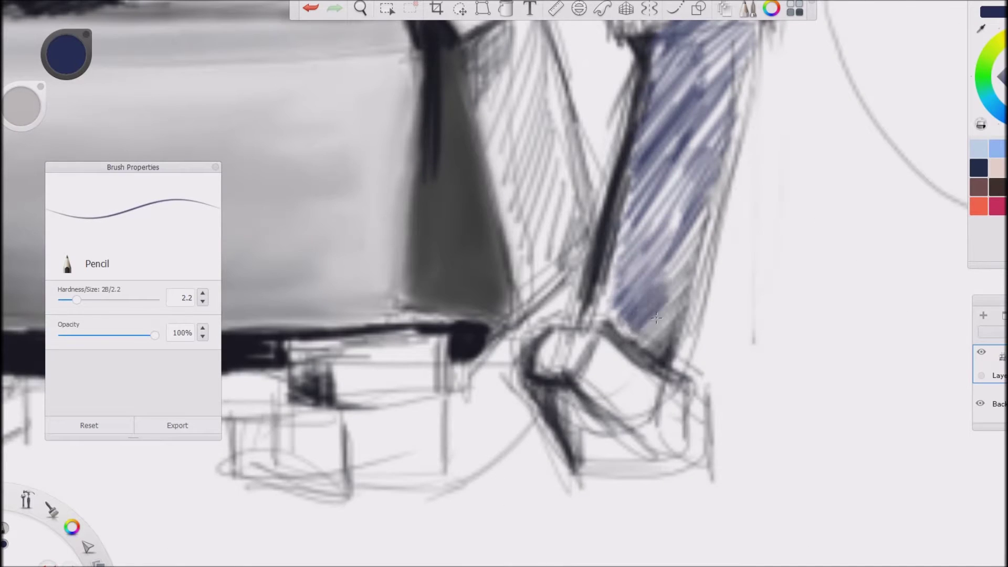
pyautogui.moveTo(699, 210); pyautogui.dragTo(677, 368)
pyautogui.moveTo(546, 341); pyautogui.dragTo(578, 368)
pyautogui.moveTo(557, 399); pyautogui.dragTo(603, 467)
pyautogui.moveTo(678, 462); pyautogui.dragTo(607, 463)
pyautogui.scroll(-5, 606, 463)
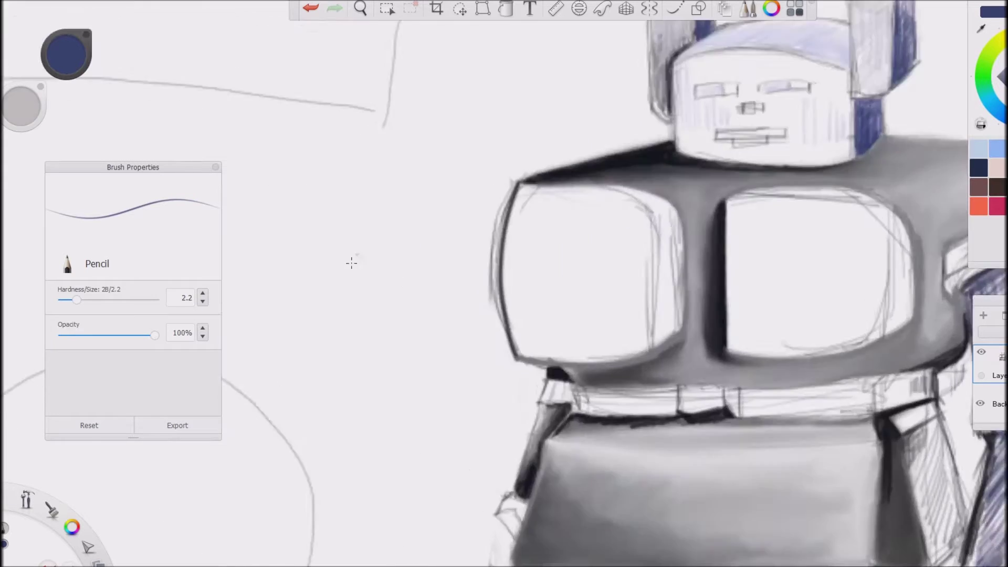
pyautogui.click(505, 8)
# Step: Fill the body dark blue, then try a lavender fill and undo it
pyautogui.click(643, 417)
pyautogui.click(528, 227)
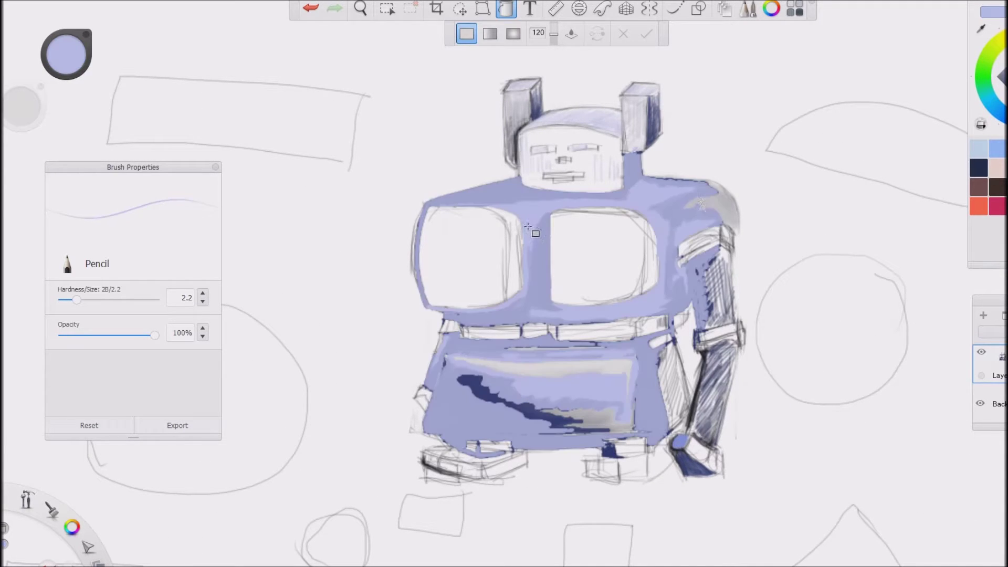
pyautogui.hotkey('ctrl', 'y')
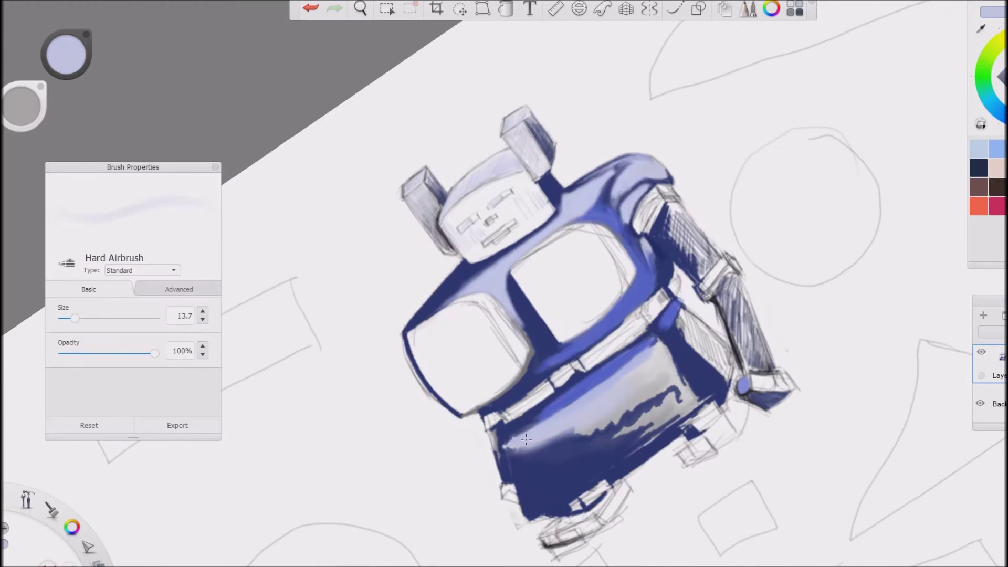
# Step: Hard-airbrush lavender, then medium blue, across the robot's lower body
pyautogui.moveTo(514, 430)
pyautogui.mouseDown()
pyautogui.moveTo(619, 414)
pyautogui.moveTo(672, 357)
pyautogui.moveTo(682, 405)
pyautogui.moveTo(703, 404)
pyautogui.mouseUp()
pyautogui.moveTo(683, 315); pyautogui.dragTo(724, 378)
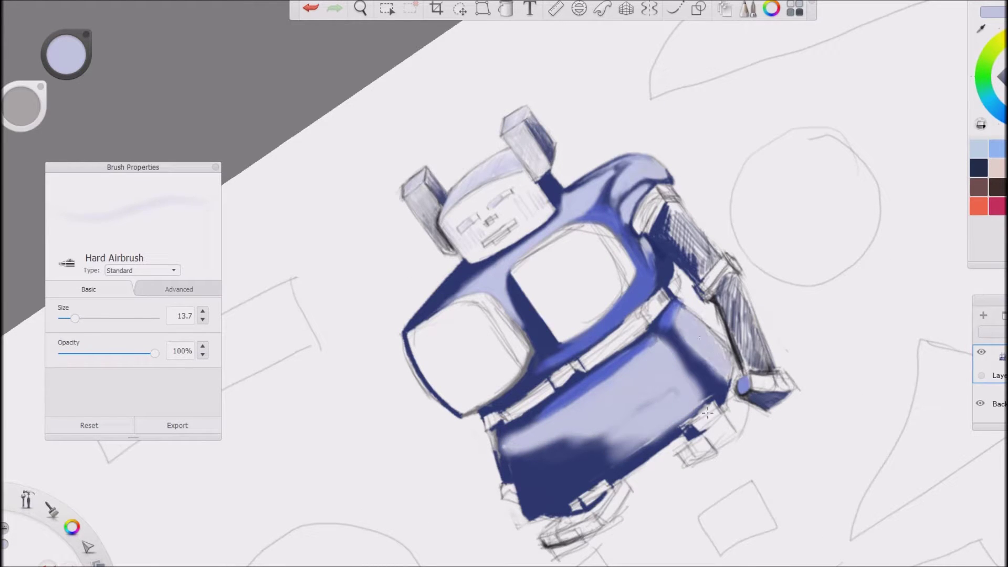
pyautogui.moveTo(677, 425); pyautogui.dragTo(614, 457)
pyautogui.moveTo(598, 399); pyautogui.dragTo(530, 446)
pyautogui.moveTo(614, 417)
pyautogui.mouseDown()
pyautogui.moveTo(687, 373)
pyautogui.moveTo(572, 399)
pyautogui.moveTo(520, 436)
pyautogui.mouseUp()
pyautogui.moveTo(672, 399); pyautogui.dragTo(599, 451)
pyautogui.moveTo(693, 315); pyautogui.dragTo(656, 357)
# Step: Airbrush deep navy blue over the lower body and skirt
pyautogui.moveTo(512, 452); pyautogui.dragTo(630, 426)
pyautogui.moveTo(703, 357); pyautogui.dragTo(620, 452)
pyautogui.moveTo(662, 344); pyautogui.dragTo(504, 446)
pyautogui.moveTo(577, 420)
pyautogui.mouseDown()
pyautogui.moveTo(506, 452)
pyautogui.moveTo(580, 399)
pyautogui.mouseUp()
pyautogui.moveTo(675, 425); pyautogui.dragTo(641, 452)
pyautogui.moveTo(657, 346); pyautogui.dragTo(504, 451)
pyautogui.moveTo(699, 378)
pyautogui.mouseDown()
pyautogui.moveTo(620, 456)
pyautogui.moveTo(535, 454)
pyautogui.mouseUp()
pyautogui.moveTo(661, 420); pyautogui.dragTo(609, 467)
pyautogui.moveTo(661, 357); pyautogui.dragTo(587, 386)
pyautogui.moveTo(520, 436); pyautogui.dragTo(504, 459)
# Step: Add white highlights to the body, paint the right arm dark blue, and shrink brush size to 2.7
pyautogui.moveTo(552, 430); pyautogui.dragTo(507, 462)
pyautogui.moveTo(665, 374)
pyautogui.mouseDown()
pyautogui.moveTo(609, 407)
pyautogui.moveTo(730, 349)
pyautogui.mouseUp()
pyautogui.scroll(-5, 494, 481)
pyautogui.moveTo(643, 202); pyautogui.dragTo(643, 252)
pyautogui.moveTo(646, 265); pyautogui.dragTo(637, 315)
pyautogui.press('[')
pyautogui.press('[')
pyautogui.press('[')
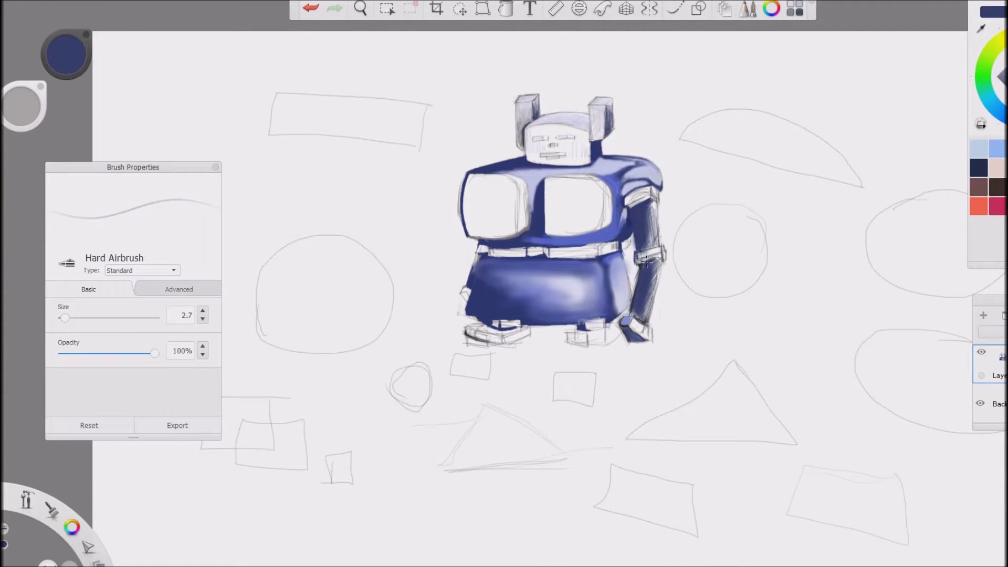
# Step: Sample navy and lavender tones, then airbrush medium blue over the left chest panel
pyautogui.keyDown('alt'); pyautogui.click(647, 261); pyautogui.keyUp('alt')
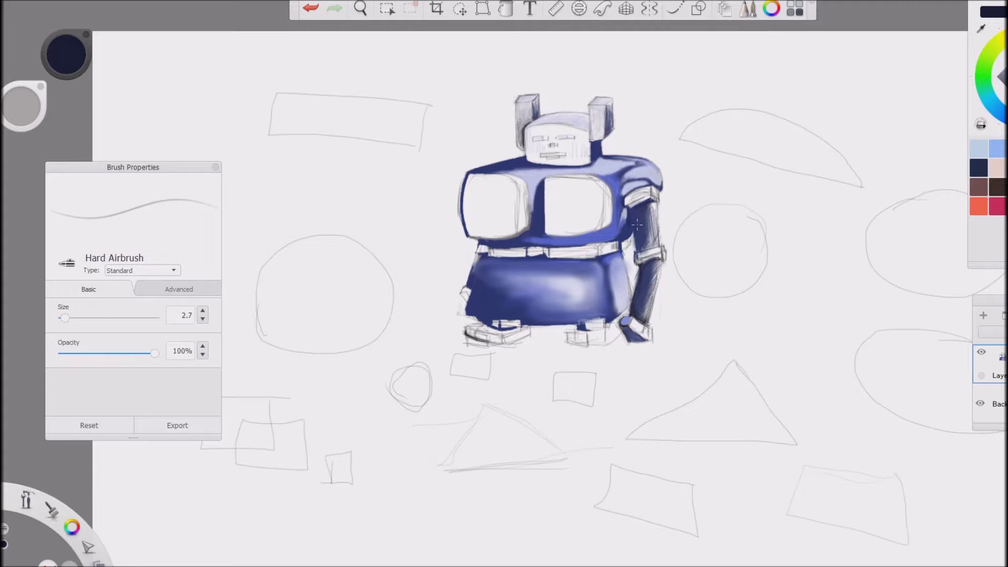
pyautogui.keyDown('alt'); pyautogui.click(643, 246); pyautogui.keyUp('alt')
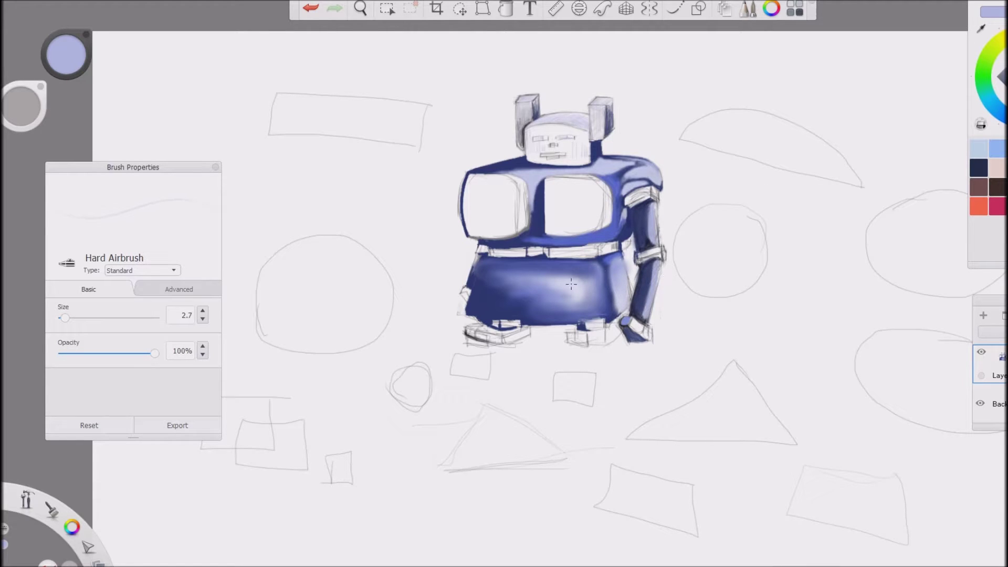
pyautogui.keyDown('alt'); pyautogui.click(656, 217); pyautogui.keyUp('alt')
pyautogui.keyDown('alt'); pyautogui.click(650, 165); pyautogui.keyUp('alt')
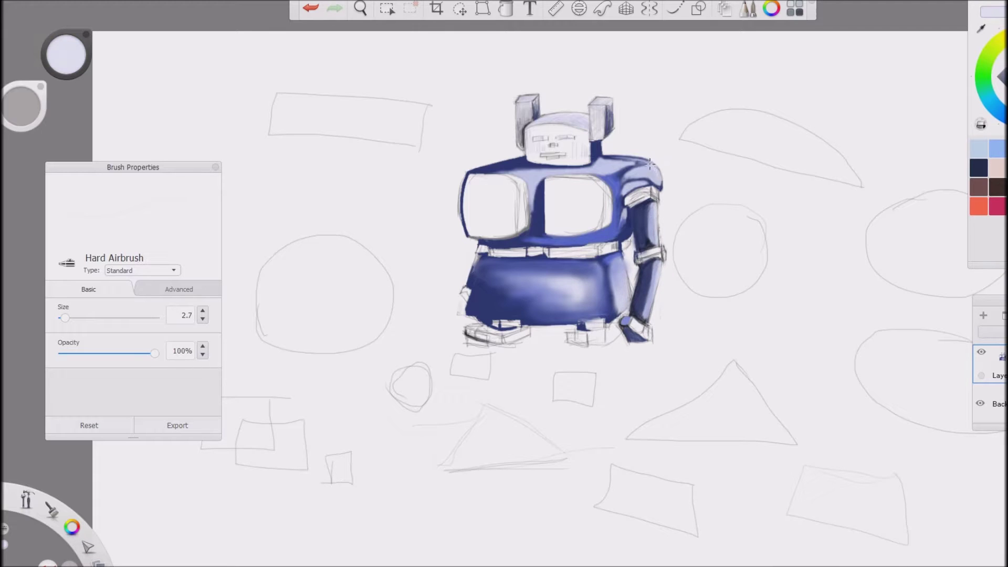
pyautogui.keyDown('alt'); pyautogui.click(593, 336); pyautogui.keyUp('alt')
pyautogui.moveTo(491, 183)
pyautogui.mouseDown()
pyautogui.moveTo(469, 231)
pyautogui.moveTo(504, 189)
pyautogui.moveTo(548, 191)
pyautogui.moveTo(575, 226)
pyautogui.moveTo(592, 193)
pyautogui.moveTo(607, 231)
pyautogui.mouseUp()
# Step: Lighten the gap beside the chest panel with pale lavender and add a near-white left body edge
pyautogui.keyDown('alt'); pyautogui.click(523, 188); pyautogui.keyUp('alt')
pyautogui.scroll(4, 532, 156)
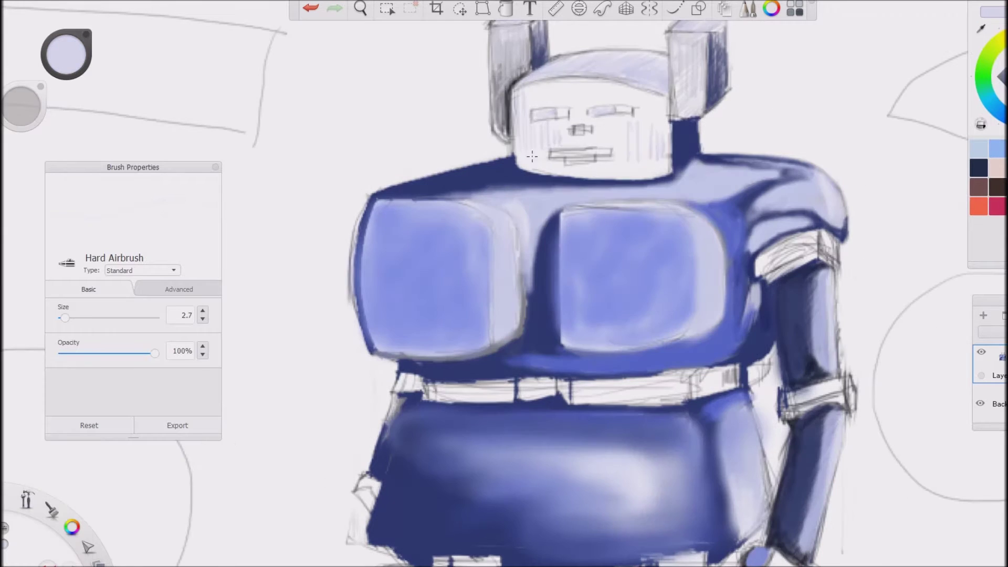
pyautogui.moveTo(516, 236); pyautogui.dragTo(515, 265)
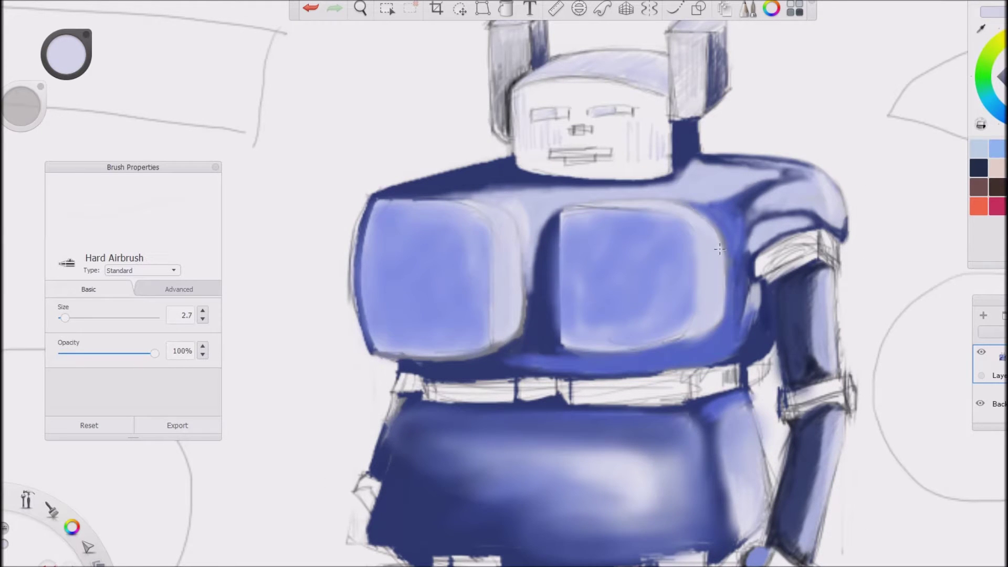
pyautogui.keyDown('alt'); pyautogui.click(490, 205); pyautogui.keyUp('alt')
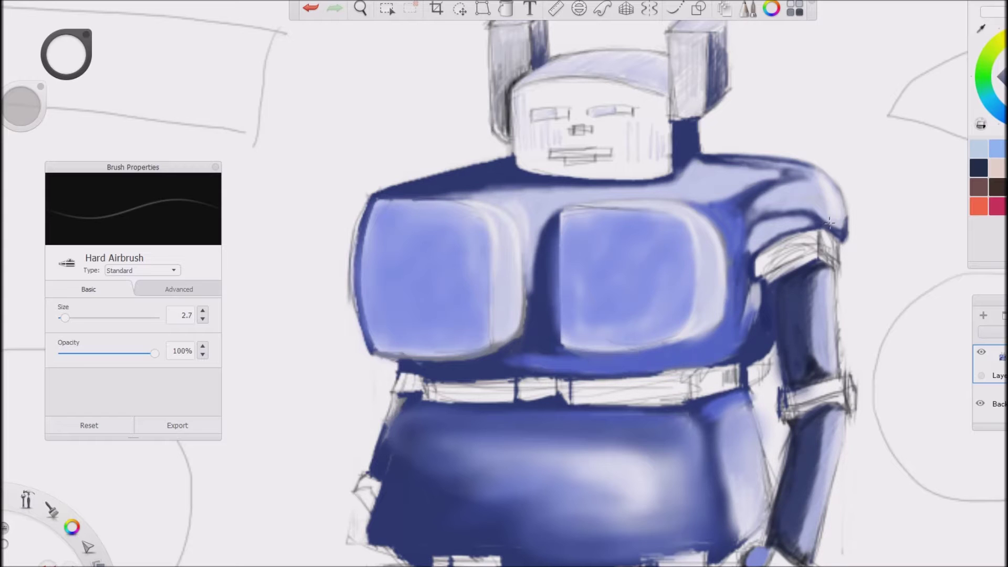
pyautogui.moveTo(370, 206); pyautogui.dragTo(356, 317)
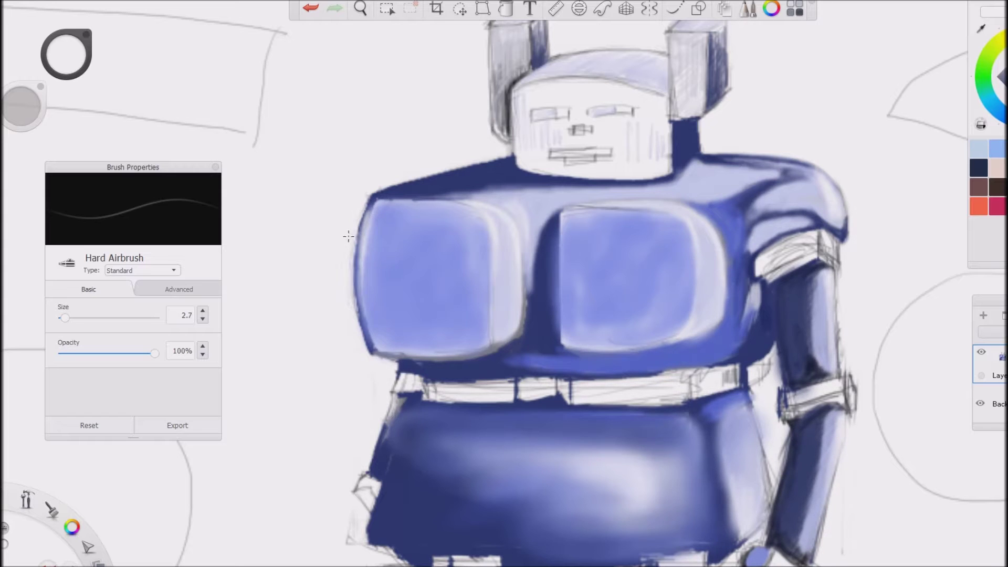
# Step: Paint near-black marks across the robot's belt
pyautogui.scroll(-3, 567, 157)
pyautogui.keyDown('alt'); pyautogui.click(526, 272); pyautogui.keyUp('alt')
pyautogui.moveTo(502, 271); pyautogui.dragTo(540, 272)
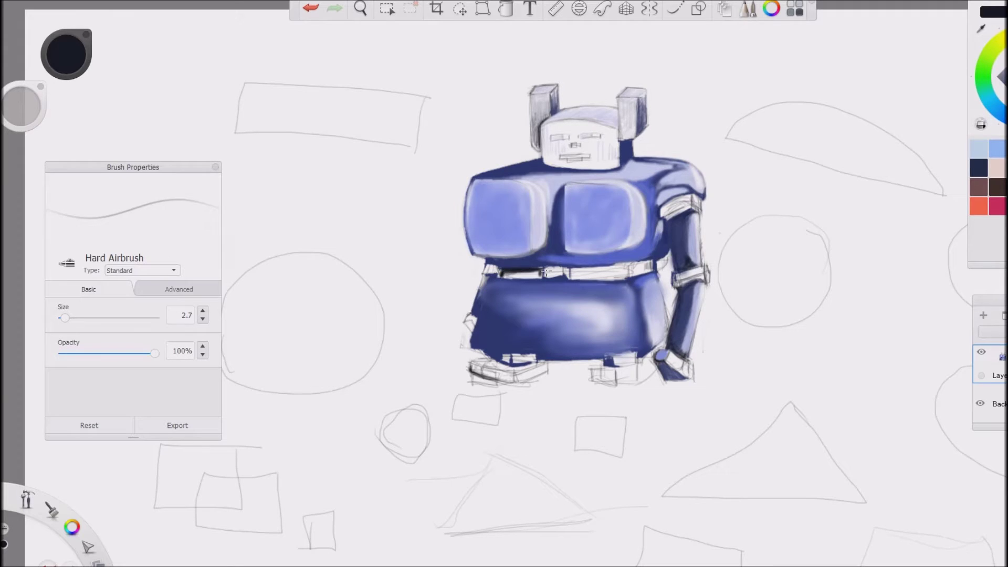
# Step: Sample light, grey and navy tones from the belt and armband, ending on the dark outline colour
pyautogui.keyDown('alt'); pyautogui.click(519, 273); pyautogui.keyUp('alt')
pyautogui.keyDown('alt'); pyautogui.click(538, 274); pyautogui.keyUp('alt')
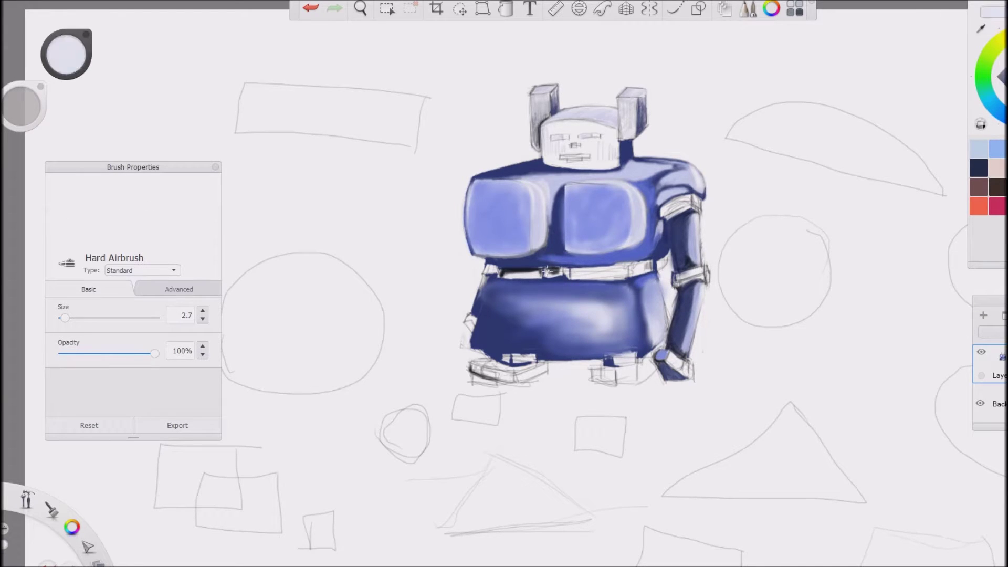
pyautogui.keyDown('alt'); pyautogui.click(565, 270); pyautogui.keyUp('alt')
pyautogui.click(979, 168)
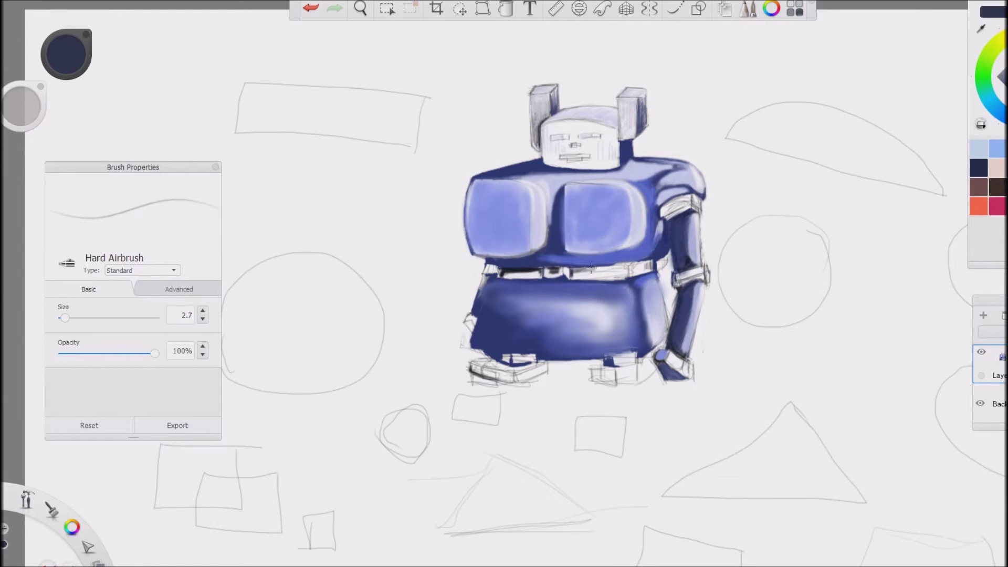
pyautogui.keyDown('alt'); pyautogui.click(592, 274); pyautogui.keyUp('alt')
pyautogui.keyDown('alt'); pyautogui.click(623, 270); pyautogui.keyUp('alt')
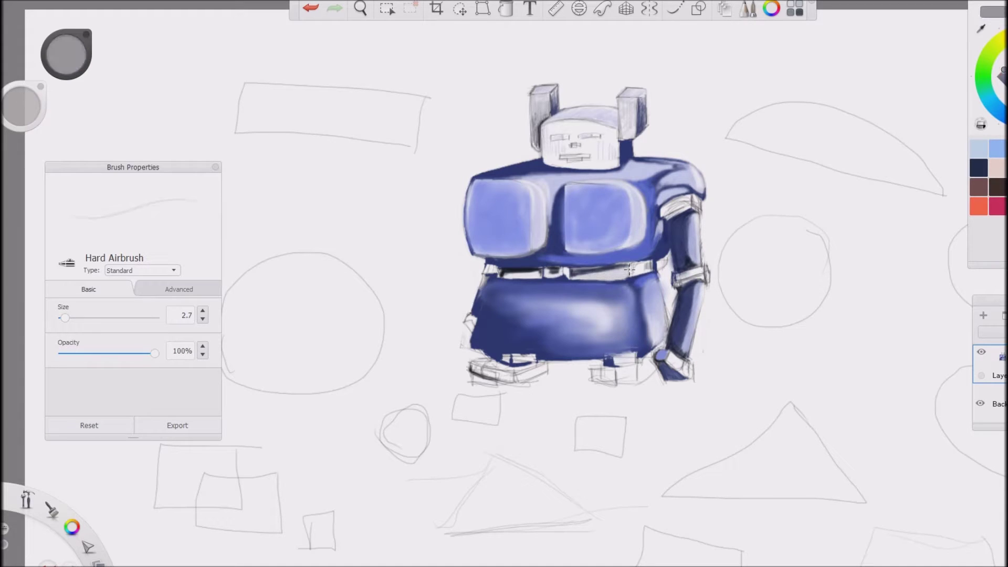
pyautogui.keyDown('alt'); pyautogui.click(661, 254); pyautogui.keyUp('alt')
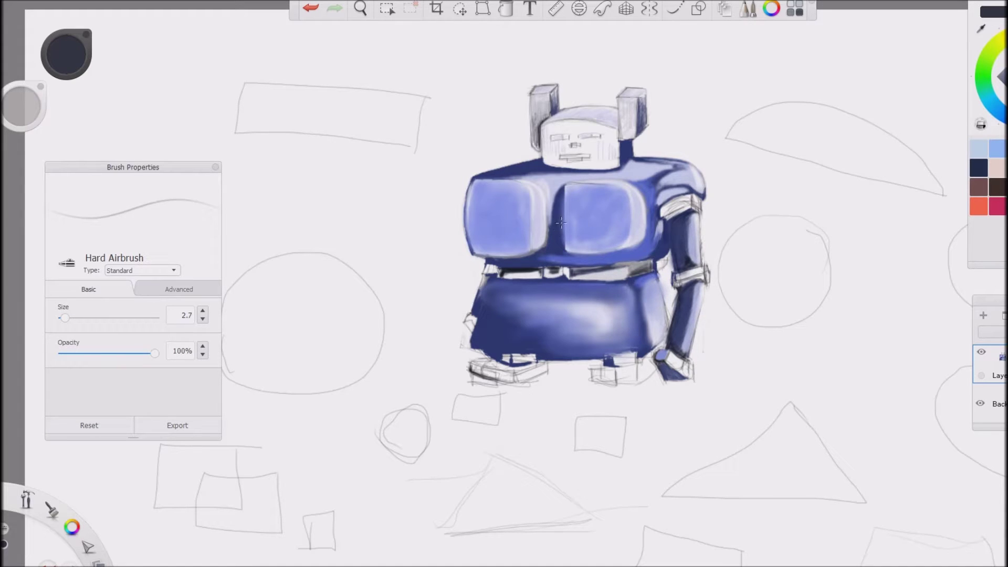
pyautogui.keyDown('alt'); pyautogui.click(680, 201); pyautogui.keyUp('alt')
pyautogui.keyDown('alt'); pyautogui.click(672, 201); pyautogui.keyUp('alt')
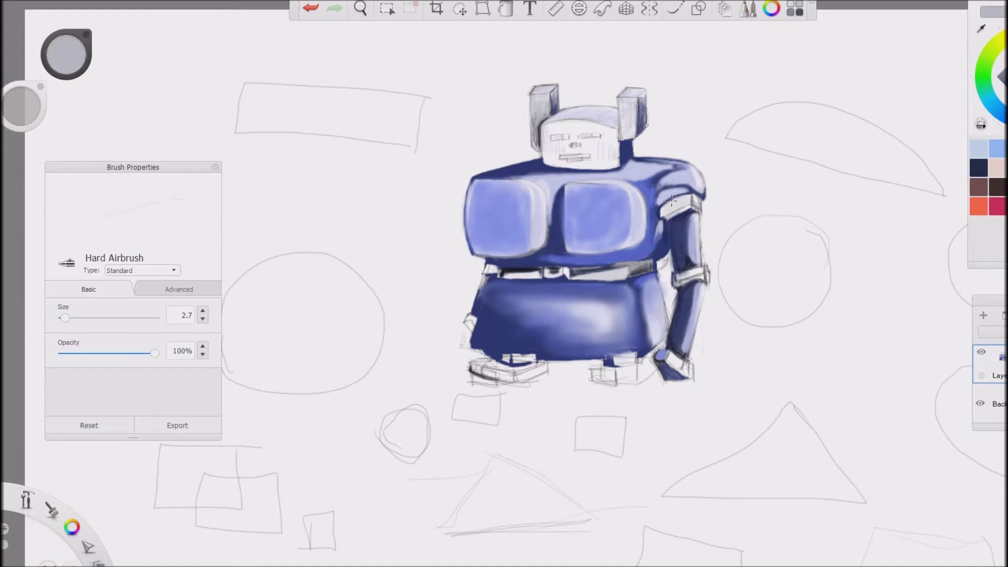
pyautogui.keyDown('alt'); pyautogui.click(674, 204); pyautogui.keyUp('alt')
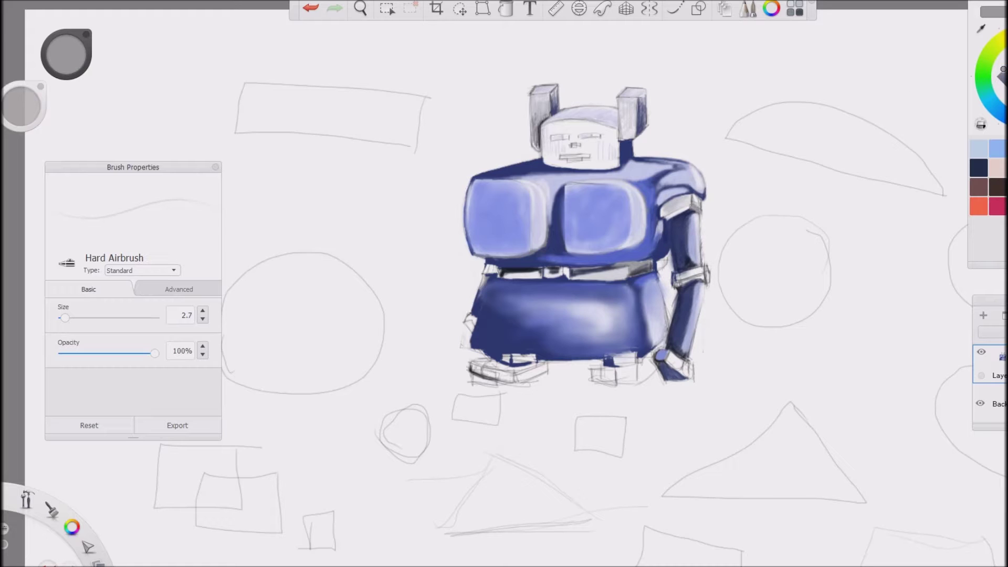
pyautogui.keyDown('alt'); pyautogui.click(694, 198); pyautogui.keyUp('alt')
# Step: Darken the arm's outer edge, add charcoal strokes near the hand and a pale lavender-blue stroke below
pyautogui.moveTo(705, 274); pyautogui.dragTo(706, 284)
pyautogui.keyDown('alt'); pyautogui.click(689, 272); pyautogui.keyUp('alt')
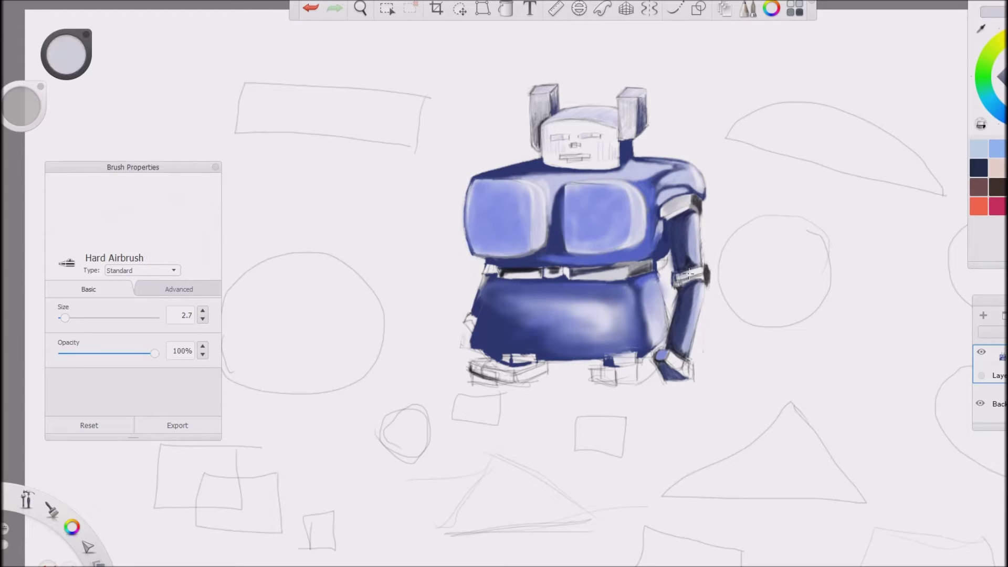
pyautogui.keyDown('alt'); pyautogui.click(677, 279); pyautogui.keyUp('alt')
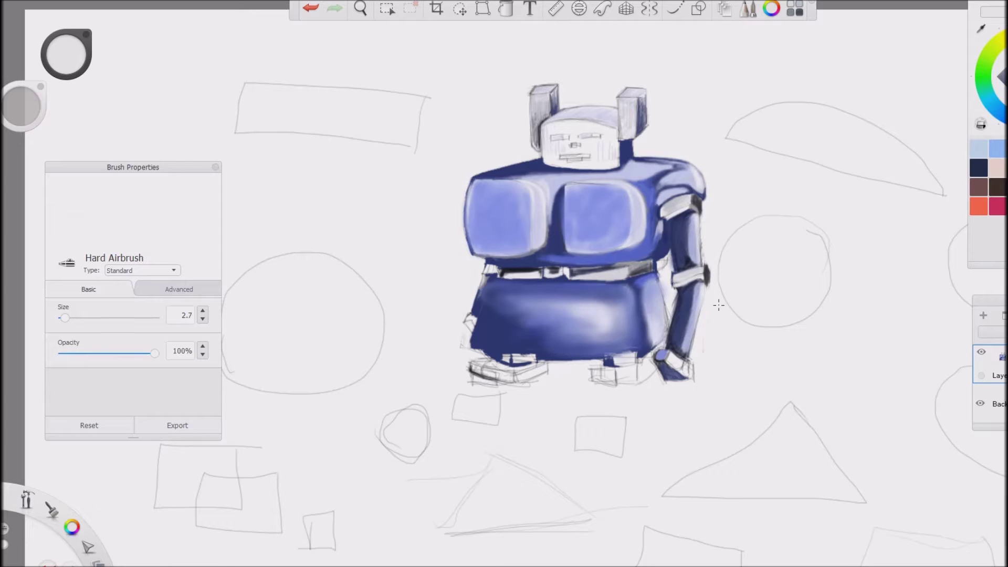
pyautogui.keyDown('alt'); pyautogui.click(685, 371); pyautogui.keyUp('alt')
pyautogui.moveTo(688, 372); pyautogui.dragTo(663, 362)
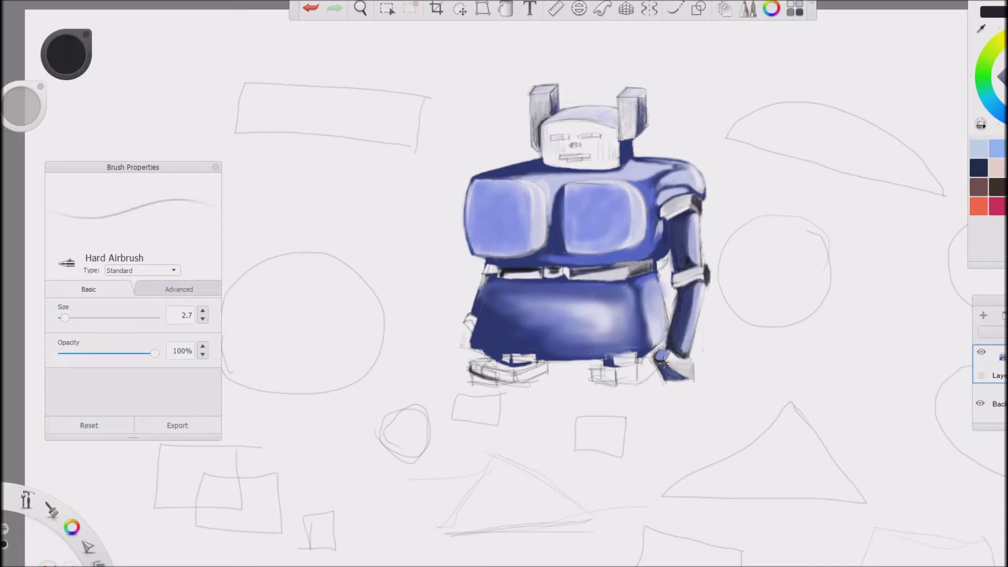
pyautogui.keyDown('alt'); pyautogui.click(645, 359); pyautogui.keyUp('alt')
pyautogui.moveTo(612, 362)
pyautogui.mouseDown()
pyautogui.moveTo(631, 357)
pyautogui.moveTo(604, 373)
pyautogui.moveTo(612, 383)
pyautogui.moveTo(651, 366)
pyautogui.mouseUp()
# Step: Shade the right foot with dark blue dabs and a dark navy stroke
pyautogui.keyDown('alt'); pyautogui.click(617, 362); pyautogui.keyUp('alt')
pyautogui.keyDown('alt'); pyautogui.click(594, 376); pyautogui.keyUp('alt')
pyautogui.keyDown('alt'); pyautogui.click(609, 369); pyautogui.keyUp('alt')
pyautogui.keyDown('alt'); pyautogui.click(625, 373); pyautogui.keyUp('alt')
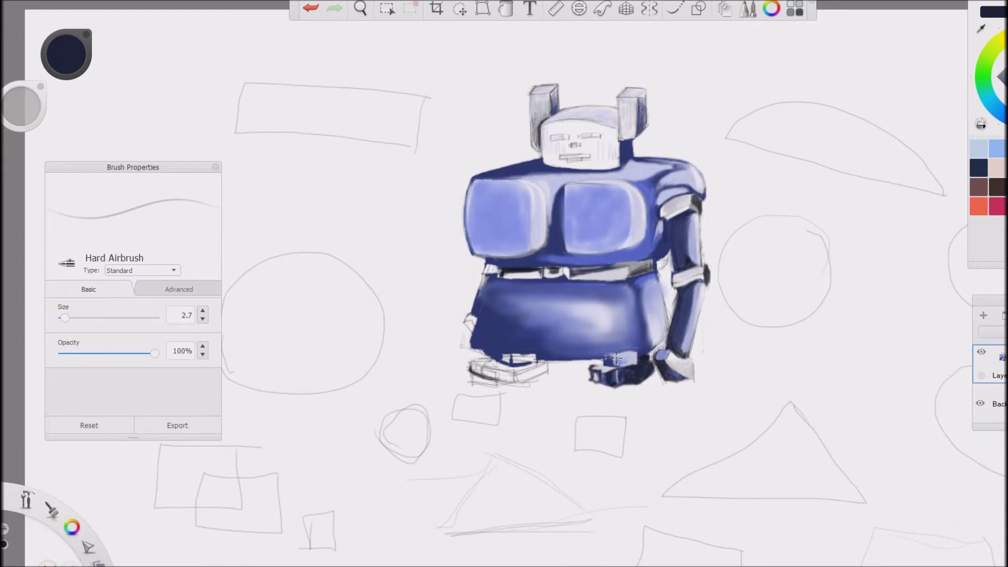
# Step: Eyedrop near-black, blue, lavender and dark navy tones onto the left foot and skirt
pyautogui.keyDown('alt'); pyautogui.click(571, 355); pyautogui.keyUp('alt')
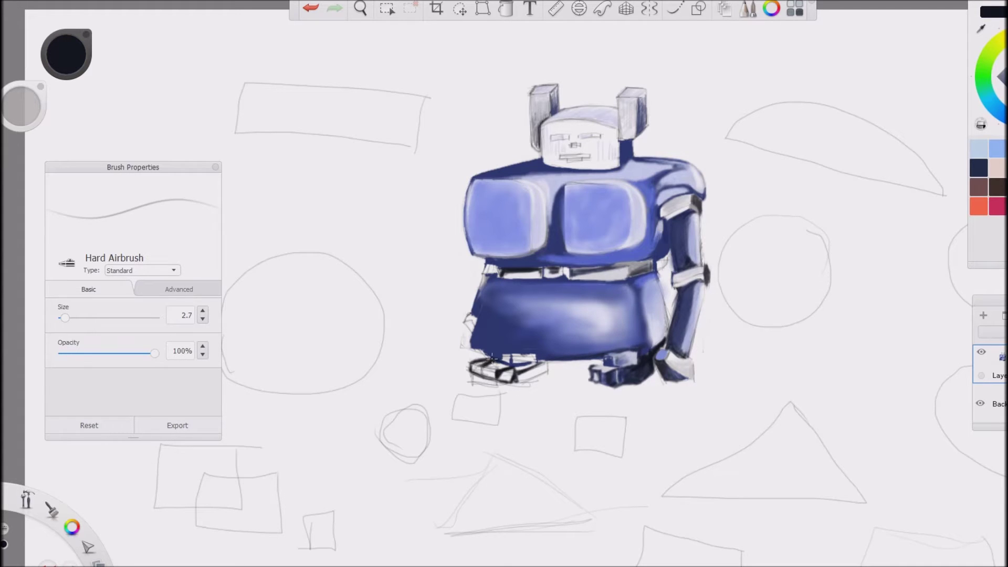
pyautogui.keyDown('alt'); pyautogui.click(559, 345); pyautogui.keyUp('alt')
pyautogui.keyDown('alt'); pyautogui.click(504, 374); pyautogui.keyUp('alt')
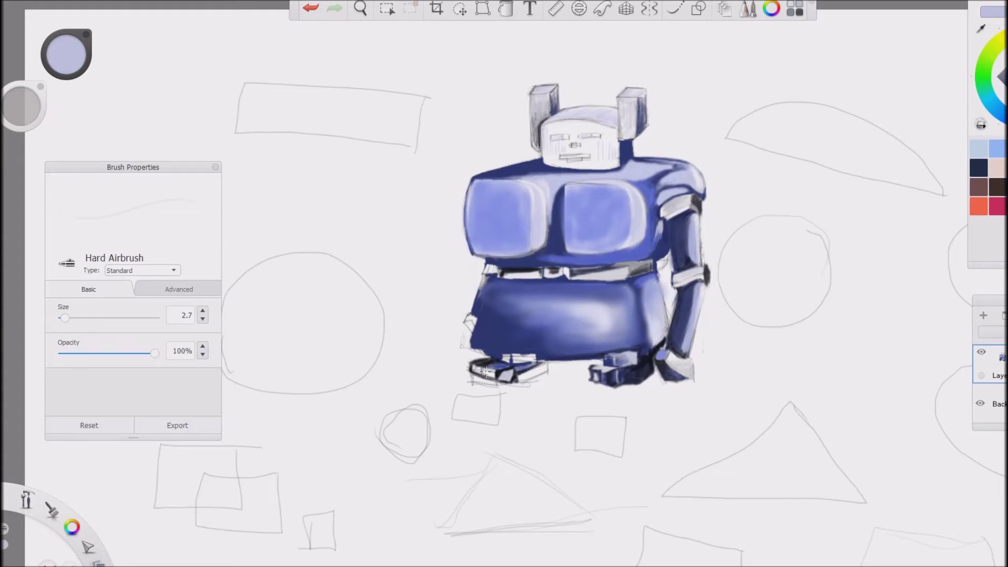
pyautogui.keyDown('alt'); pyautogui.click(485, 372); pyautogui.keyUp('alt')
pyautogui.keyDown('alt'); pyautogui.click(476, 368); pyautogui.keyUp('alt')
pyautogui.keyDown('alt'); pyautogui.click(542, 368); pyautogui.keyUp('alt')
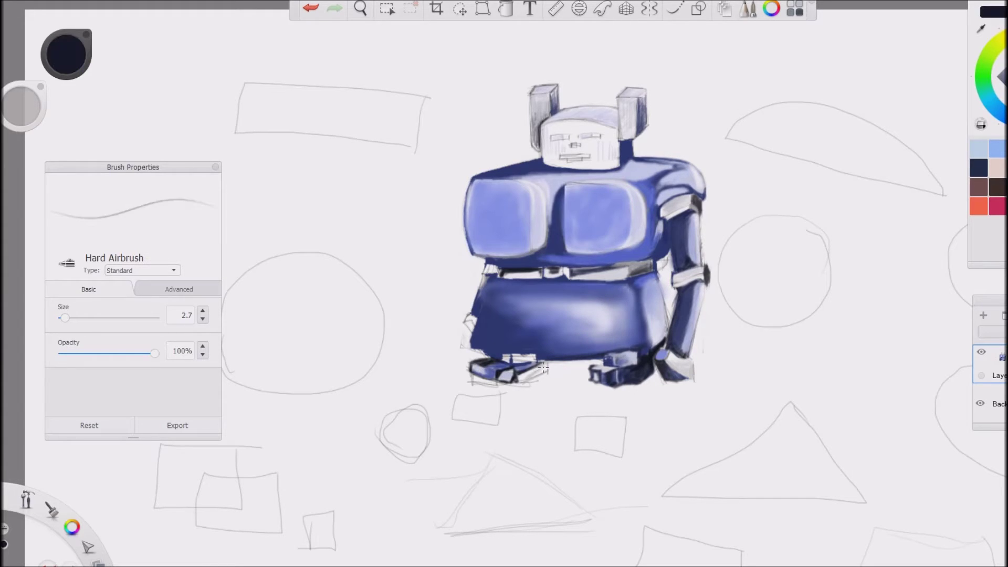
pyautogui.keyDown('alt'); pyautogui.click(515, 357); pyautogui.keyUp('alt')
pyautogui.keyDown('alt'); pyautogui.click(521, 358); pyautogui.keyUp('alt')
pyautogui.keyDown('alt'); pyautogui.click(537, 357); pyautogui.keyUp('alt')
pyautogui.keyDown('alt'); pyautogui.click(479, 329); pyautogui.keyUp('alt')
# Step: Add periwinkle, slate blue, white highlights and dark navy to the left foot and belt
pyautogui.keyDown('alt'); pyautogui.click(496, 268); pyautogui.keyUp('alt')
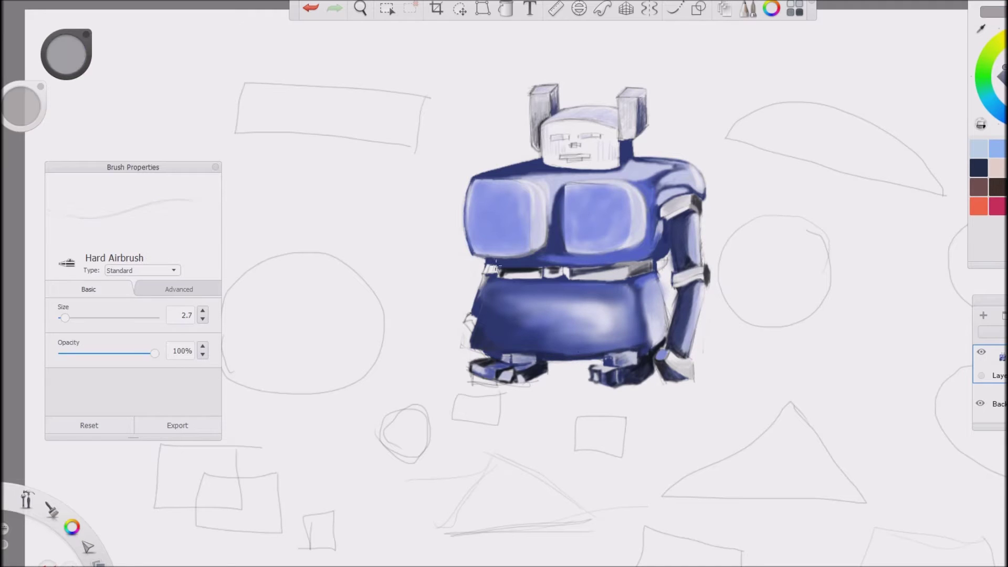
pyautogui.keyDown('alt'); pyautogui.click(495, 268); pyautogui.keyUp('alt')
pyautogui.keyDown('alt'); pyautogui.click(486, 277); pyautogui.keyUp('alt')
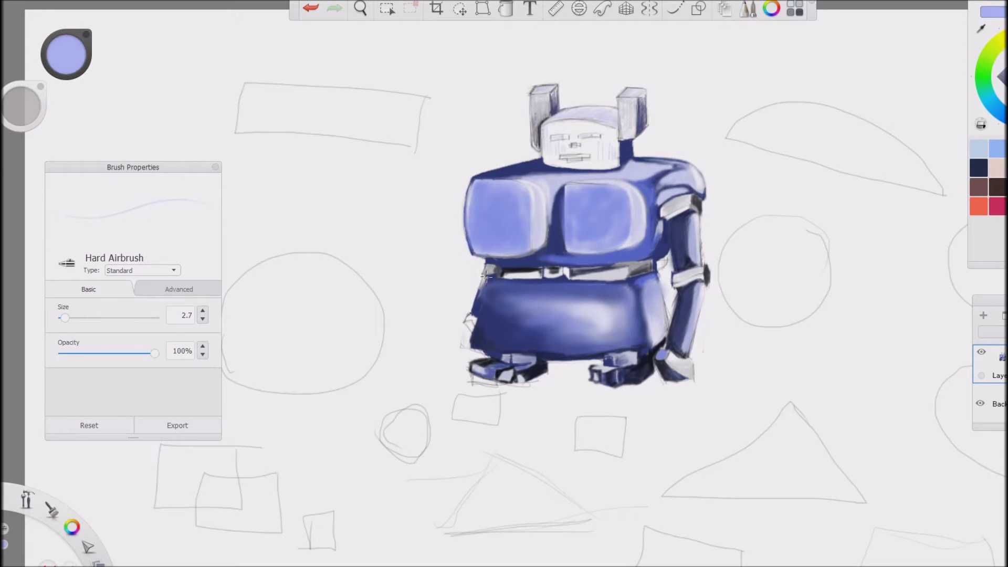
pyautogui.keyDown('alt'); pyautogui.click(478, 327); pyautogui.keyUp('alt')
pyautogui.keyDown('alt'); pyautogui.click(474, 321); pyautogui.keyUp('alt')
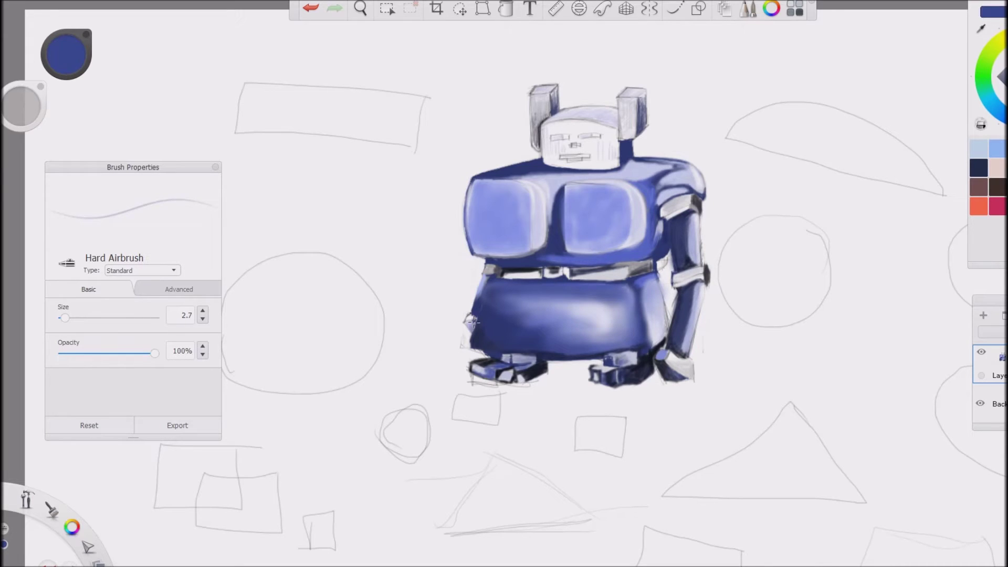
pyautogui.keyDown('alt'); pyautogui.click(667, 265); pyautogui.keyUp('alt')
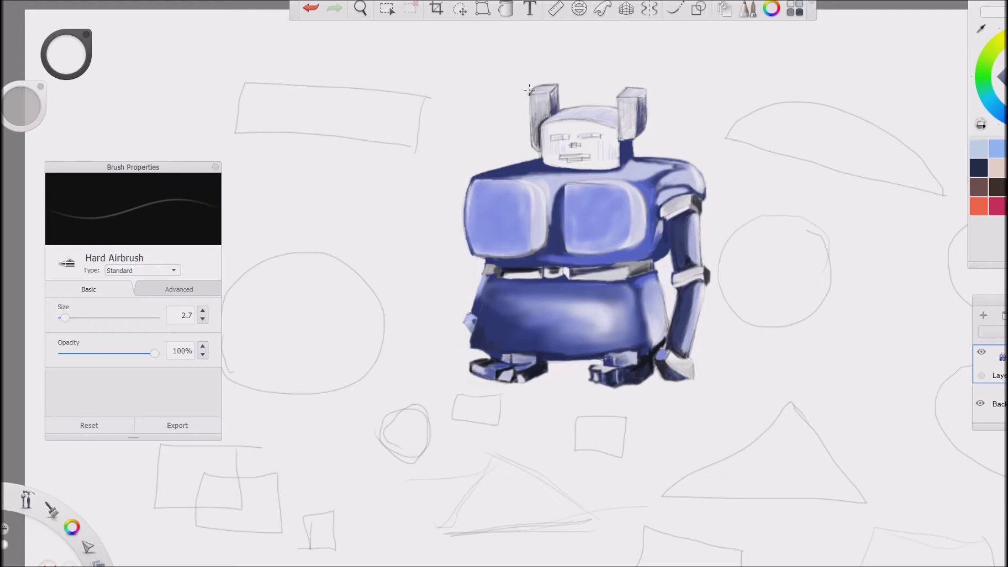
pyautogui.click(979, 168)
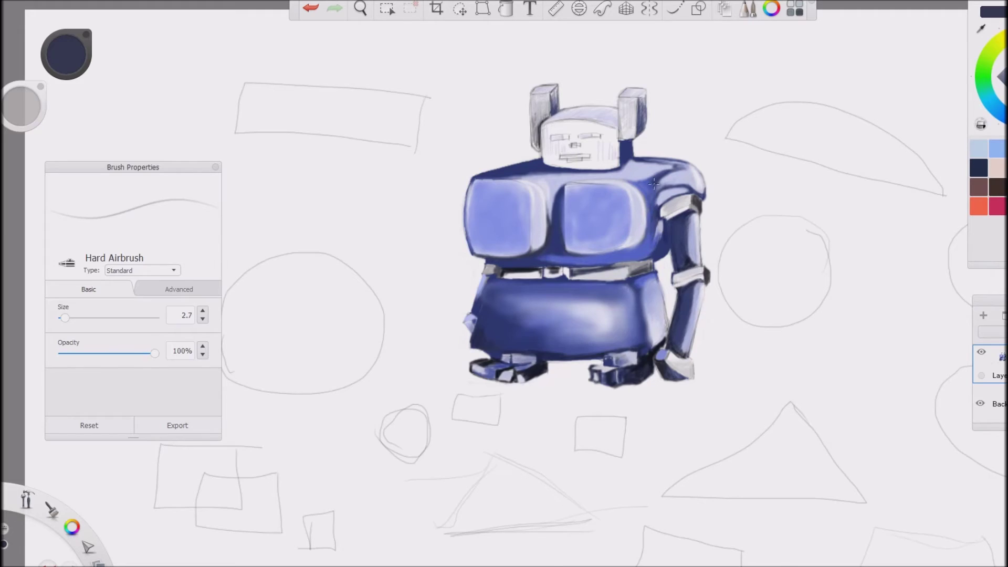
pyautogui.click(198, 221)
# Step: Choose the Bleeding Watercolor brush from the Artist set and set its size
pyautogui.click(144, 221)
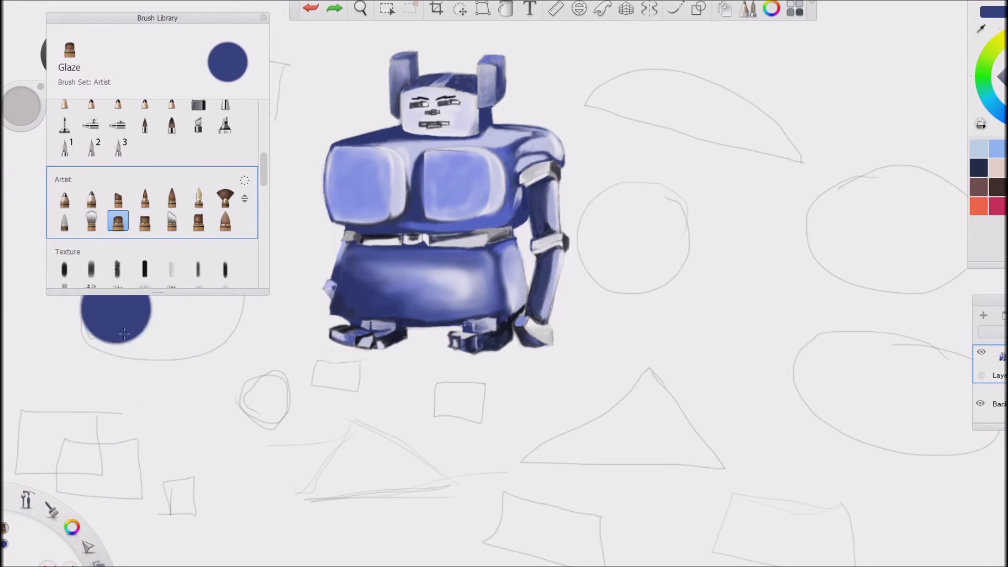
pyautogui.click(198, 198)
pyautogui.click(198, 221)
pyautogui.doubleClick(198, 221)
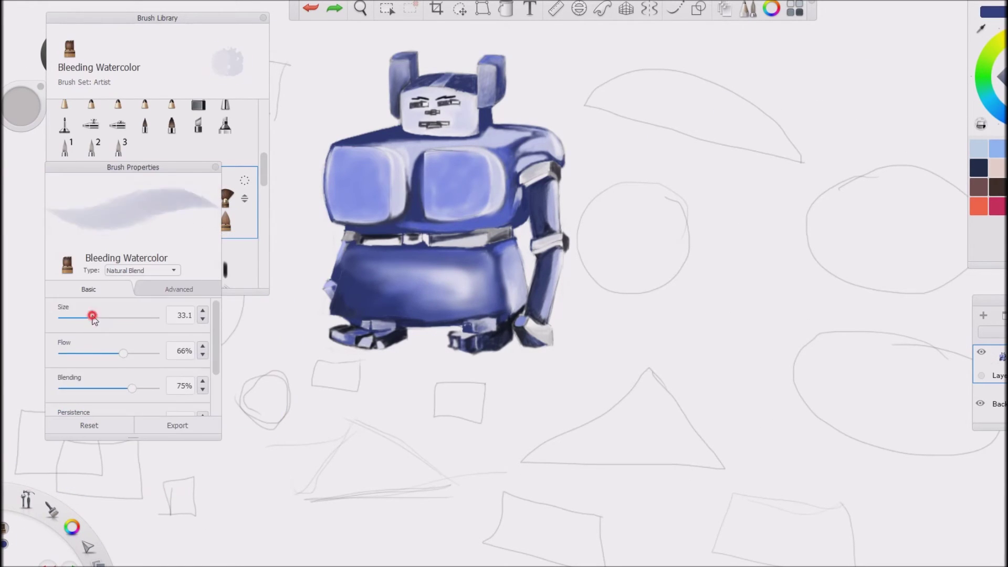
pyautogui.click(94, 317)
# Step: Fill the top-right shape, top shape, middle circle and right ellipse with blue
pyautogui.moveTo(599, 94); pyautogui.dragTo(703, 132)
pyautogui.moveTo(615, 92); pyautogui.dragTo(787, 152)
pyautogui.moveTo(604, 200)
pyautogui.mouseDown()
pyautogui.moveTo(672, 273)
pyautogui.moveTo(661, 278)
pyautogui.mouseUp()
pyautogui.moveTo(819, 220)
pyautogui.mouseDown()
pyautogui.moveTo(883, 191)
pyautogui.moveTo(892, 236)
pyautogui.mouseUp()
pyautogui.scroll(-3, 308, 399)
pyautogui.moveTo(504, 257); pyautogui.dragTo(567, 315)
pyautogui.moveTo(530, 173); pyautogui.dragTo(580, 193)
# Step: Fill the triangle, the right ellipse solid, and both lower quadrilaterals with blue
pyautogui.moveTo(457, 444)
pyautogui.mouseDown()
pyautogui.moveTo(549, 376)
pyautogui.moveTo(460, 446)
pyautogui.moveTo(577, 420)
pyautogui.mouseUp()
pyautogui.moveTo(659, 362)
pyautogui.mouseDown()
pyautogui.moveTo(660, 389)
pyautogui.moveTo(761, 399)
pyautogui.mouseUp()
pyautogui.moveTo(682, 410); pyautogui.dragTo(788, 425)
pyautogui.moveTo(656, 362); pyautogui.dragTo(724, 352)
pyautogui.moveTo(651, 473)
pyautogui.mouseDown()
pyautogui.moveTo(608, 472)
pyautogui.moveTo(683, 520)
pyautogui.mouseUp()
pyautogui.moveTo(436, 462)
pyautogui.mouseDown()
pyautogui.moveTo(504, 504)
pyautogui.moveTo(514, 525)
pyautogui.mouseUp()
pyautogui.moveTo(431, 385)
pyautogui.mouseDown()
pyautogui.moveTo(404, 392)
pyautogui.moveTo(428, 404)
pyautogui.mouseUp()
# Step: Fill the small rectangles, triangle, small circle, square, lower-left rectangles, left circle and top-left rectangle blue
pyautogui.moveTo(315, 375); pyautogui.dragTo(344, 388)
pyautogui.moveTo(309, 462); pyautogui.dragTo(405, 459)
pyautogui.moveTo(262, 386); pyautogui.dragTo(289, 415)
pyautogui.moveTo(208, 455); pyautogui.dragTo(228, 478)
pyautogui.moveTo(158, 423)
pyautogui.mouseDown()
pyautogui.moveTo(110, 435)
pyautogui.moveTo(189, 451)
pyautogui.mouseUp()
pyautogui.moveTo(151, 326); pyautogui.dragTo(247, 357)
pyautogui.moveTo(252, 315)
pyautogui.mouseDown()
pyautogui.moveTo(153, 328)
pyautogui.moveTo(263, 294)
pyautogui.mouseUp()
pyautogui.moveTo(173, 154); pyautogui.dragTo(294, 174)
pyautogui.moveTo(184, 162); pyautogui.dragTo(310, 202)
pyautogui.moveTo(157, 189); pyautogui.dragTo(288, 158)
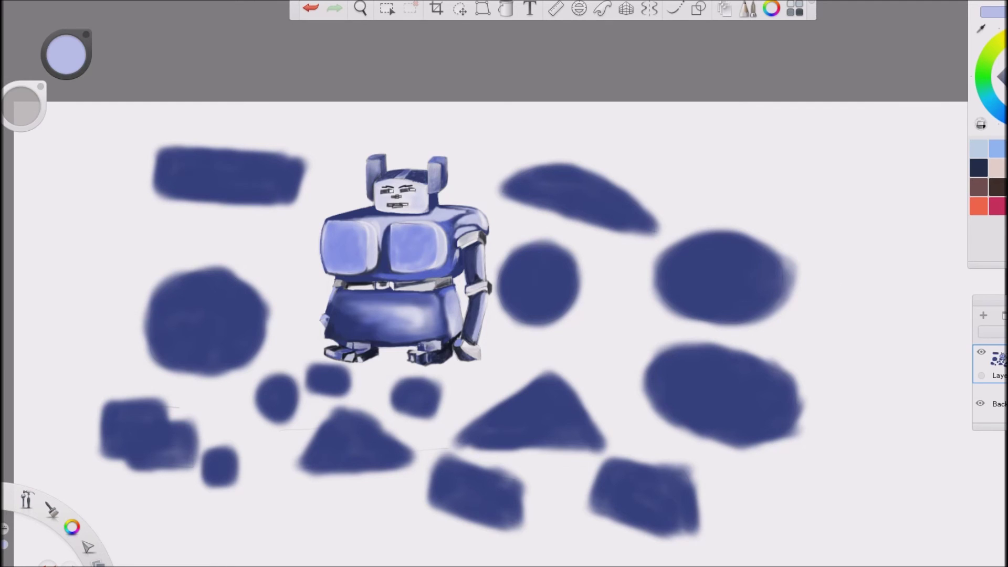
# Step: Spray lavender and dark blue-grey haze across the background shapes
pyautogui.moveTo(823, 158)
pyautogui.mouseDown()
pyautogui.moveTo(849, 151)
pyautogui.moveTo(632, 407)
pyautogui.moveTo(386, 489)
pyautogui.moveTo(158, 294)
pyautogui.moveTo(341, 121)
pyautogui.mouseUp()
pyautogui.moveTo(552, 136); pyautogui.dragTo(792, 189)
pyautogui.scroll(-3, 792, 189)
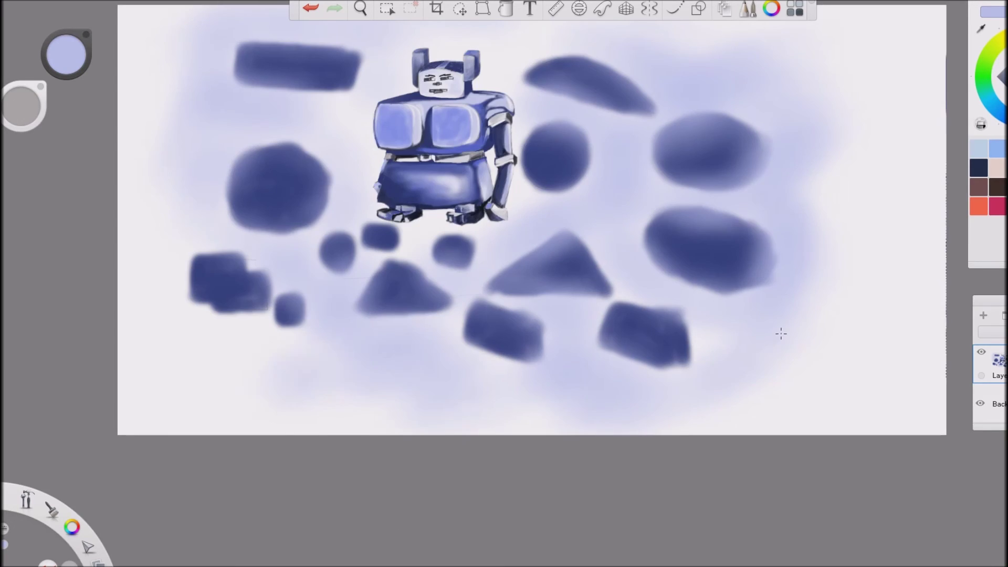
pyautogui.moveTo(315, 368); pyautogui.dragTo(158, 210)
pyautogui.moveTo(866, 262)
pyautogui.mouseDown()
pyautogui.moveTo(682, 420)
pyautogui.moveTo(762, 105)
pyautogui.mouseUp()
pyautogui.moveTo(525, 420)
pyautogui.mouseDown()
pyautogui.moveTo(405, 361)
pyautogui.moveTo(787, 325)
pyautogui.moveTo(745, 367)
pyautogui.mouseUp()
# Step: Darken the bottom, left and right side with dark navy haze
pyautogui.click(978, 168)
pyautogui.moveTo(934, 294); pyautogui.dragTo(263, 409)
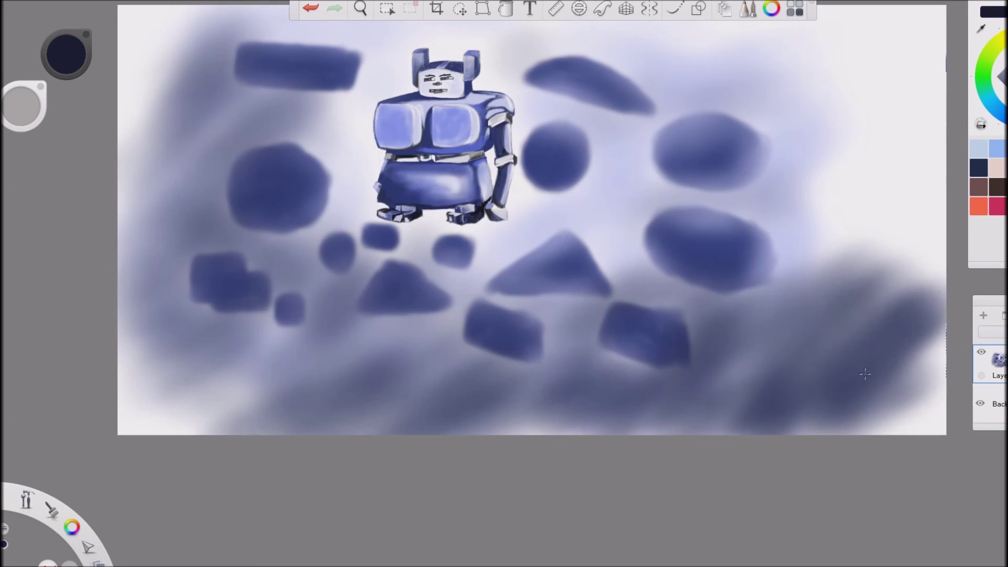
pyautogui.moveTo(935, 325); pyautogui.dragTo(262, 420)
pyautogui.moveTo(158, 210)
pyautogui.mouseDown()
pyautogui.moveTo(892, 393)
pyautogui.moveTo(840, 52)
pyautogui.moveTo(683, 263)
pyautogui.mouseUp()
# Step: Soften the upper right and canvas edges with grey haze, lighter near the robot
pyautogui.click(989, 80)
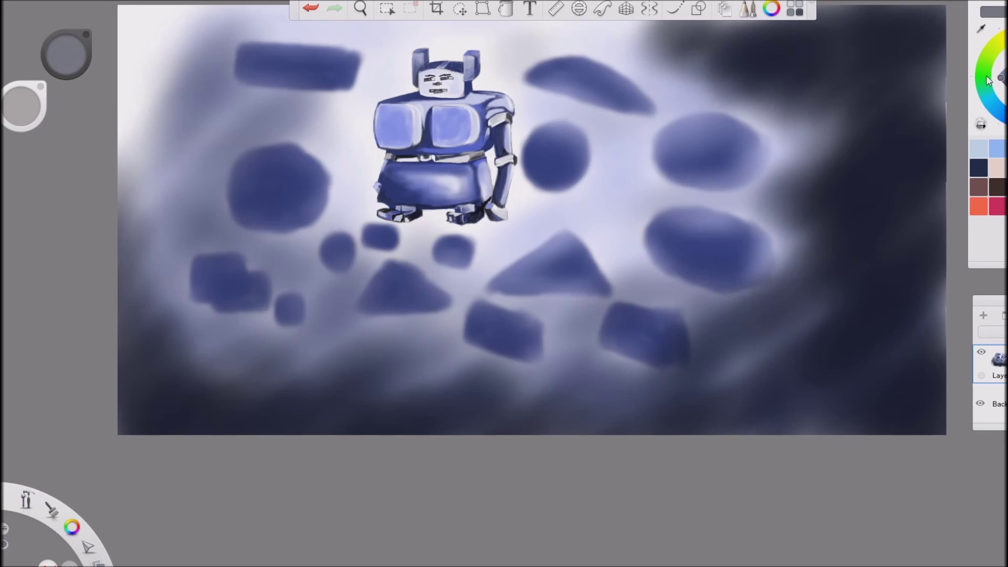
pyautogui.moveTo(761, 115); pyautogui.dragTo(656, 158)
pyautogui.moveTo(813, 289); pyautogui.dragTo(683, 420)
pyautogui.moveTo(420, 430); pyautogui.dragTo(210, 210)
pyautogui.moveTo(682, 315); pyautogui.dragTo(525, 132)
# Step: Fade the blue blobs into near-white lavender mist and brighten the glow around the robot
pyautogui.click(996, 149)
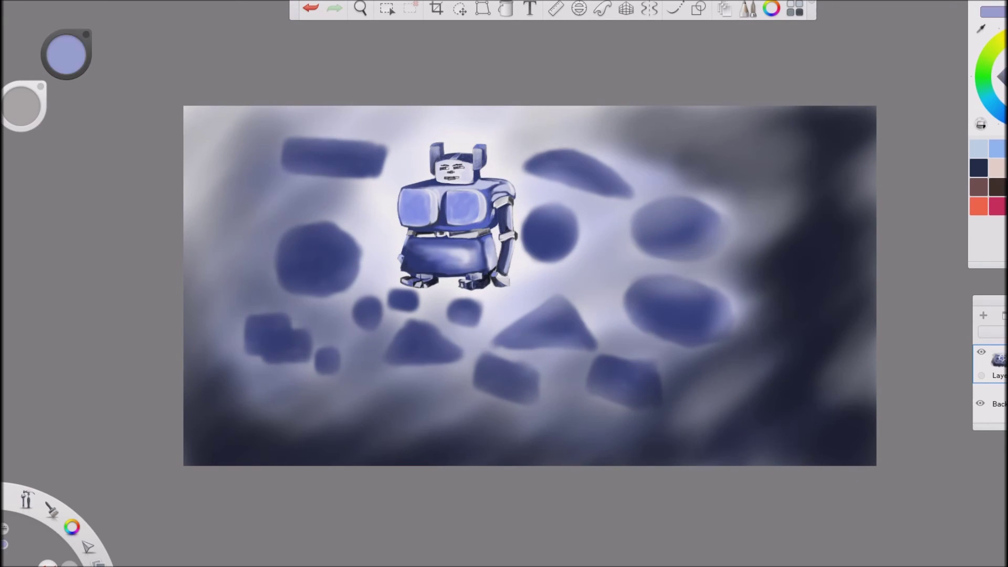
pyautogui.click(1000, 52)
pyautogui.moveTo(237, 132); pyautogui.dragTo(341, 288)
pyautogui.moveTo(237, 236); pyautogui.dragTo(735, 157)
pyautogui.moveTo(735, 315); pyautogui.dragTo(288, 420)
pyautogui.moveTo(315, 367); pyautogui.dragTo(210, 236)
pyautogui.moveTo(210, 131)
pyautogui.mouseDown()
pyautogui.moveTo(459, 315)
pyautogui.moveTo(551, 231)
pyautogui.mouseUp()
pyautogui.moveTo(315, 157); pyautogui.dragTo(603, 227)
pyautogui.moveTo(604, 315); pyautogui.dragTo(315, 357)
pyautogui.moveTo(420, 315); pyautogui.dragTo(552, 217)
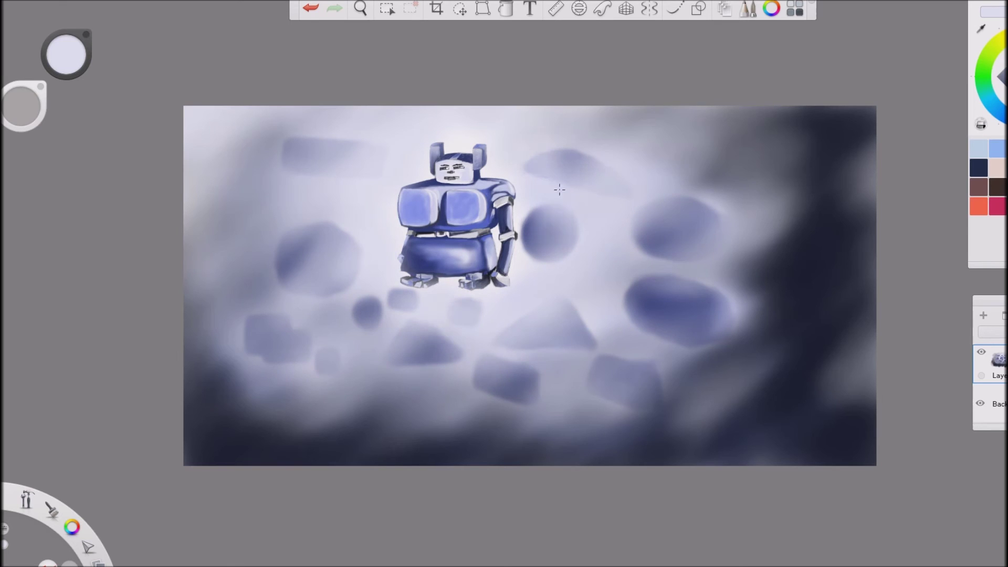
# Step: Shade the lower-left and bottom of the canvas with deep dark navy
pyautogui.click(978, 168)
pyautogui.moveTo(241, 414); pyautogui.dragTo(473, 304)
pyautogui.moveTo(304, 436); pyautogui.dragTo(557, 320)
pyautogui.moveTo(252, 399); pyautogui.dragTo(467, 309)
pyautogui.moveTo(189, 436); pyautogui.dragTo(385, 353)
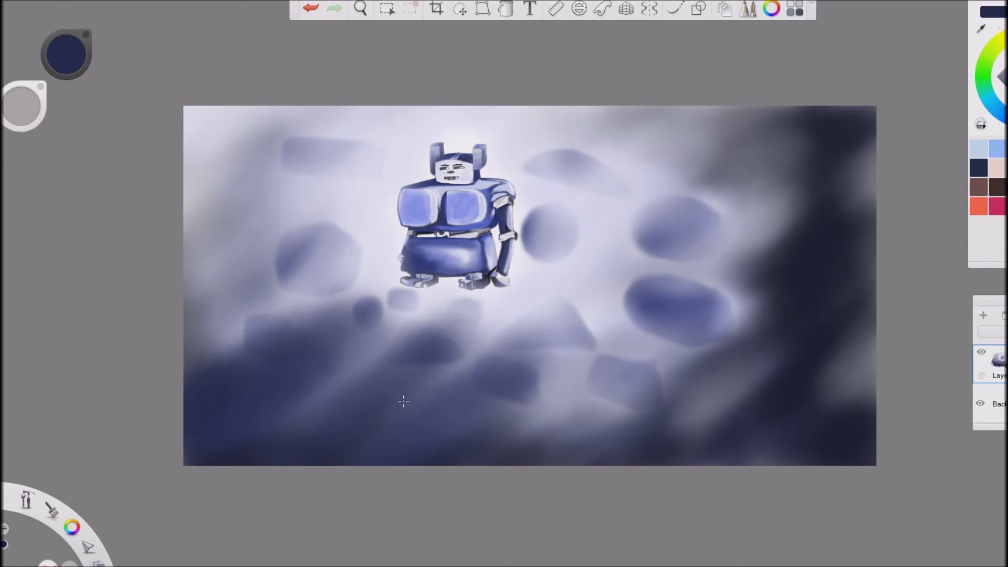
# Step: With the ruler on, draw three parallel dark diagonal speed lines below the robot
pyautogui.press('r')
pyautogui.moveTo(489, 309); pyautogui.dragTo(386, 410)
pyautogui.moveTo(415, 289); pyautogui.dragTo(315, 389)
pyautogui.moveTo(389, 334); pyautogui.dragTo(427, 362)
# Step: Add lavender and pale diagonal streaks beside the dark lines, then turn the ruler off
pyautogui.moveTo(483, 288); pyautogui.dragTo(430, 341)
pyautogui.keyDown('alt'); pyautogui.click(460, 298); pyautogui.keyUp('alt')
pyautogui.moveTo(415, 291); pyautogui.dragTo(278, 420)
pyautogui.keyDown('alt'); pyautogui.click(460, 298); pyautogui.keyUp('alt')
pyautogui.moveTo(491, 269); pyautogui.dragTo(462, 302)
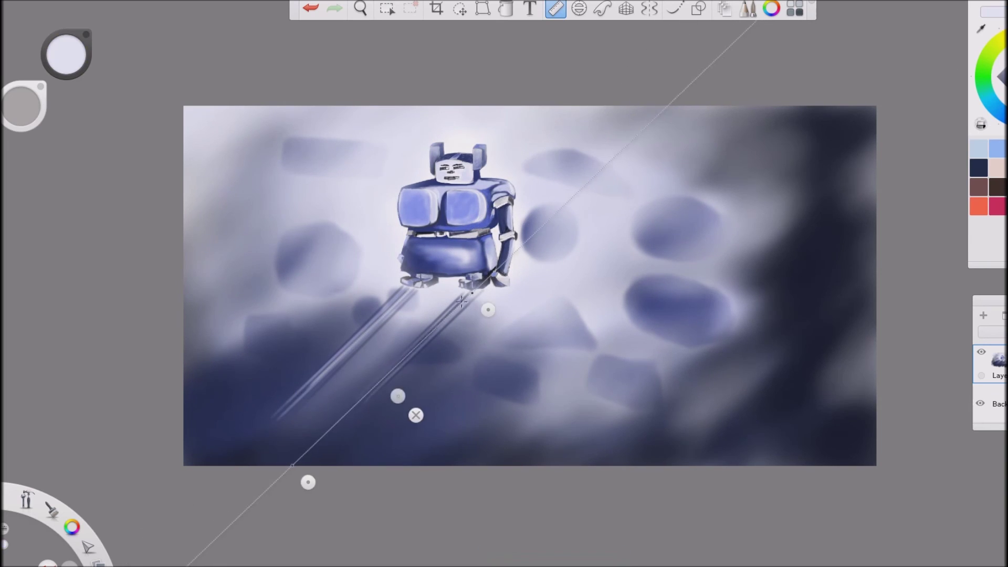
pyautogui.press('r')
pyautogui.keyDown('alt'); pyautogui.click(469, 292); pyautogui.keyUp('alt')
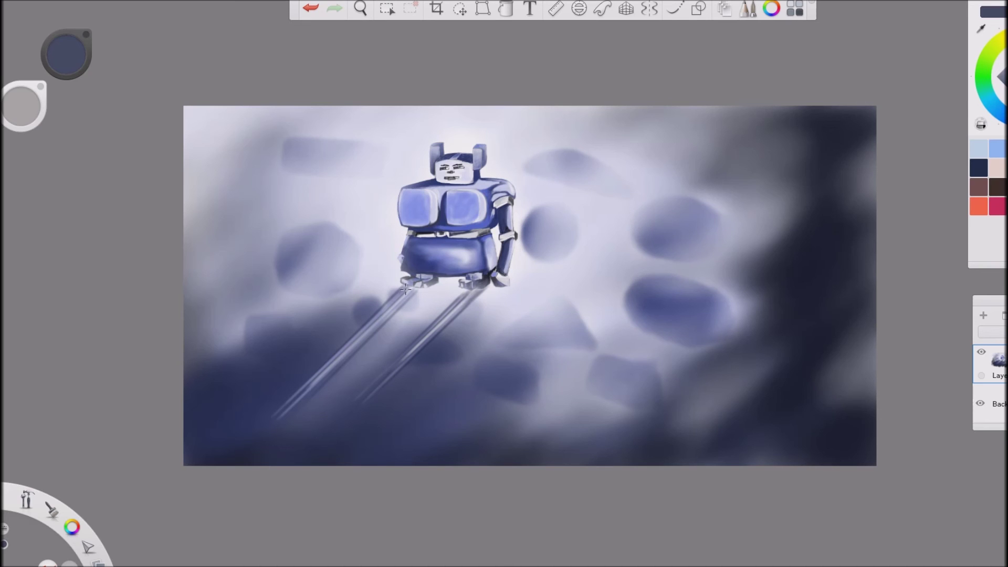